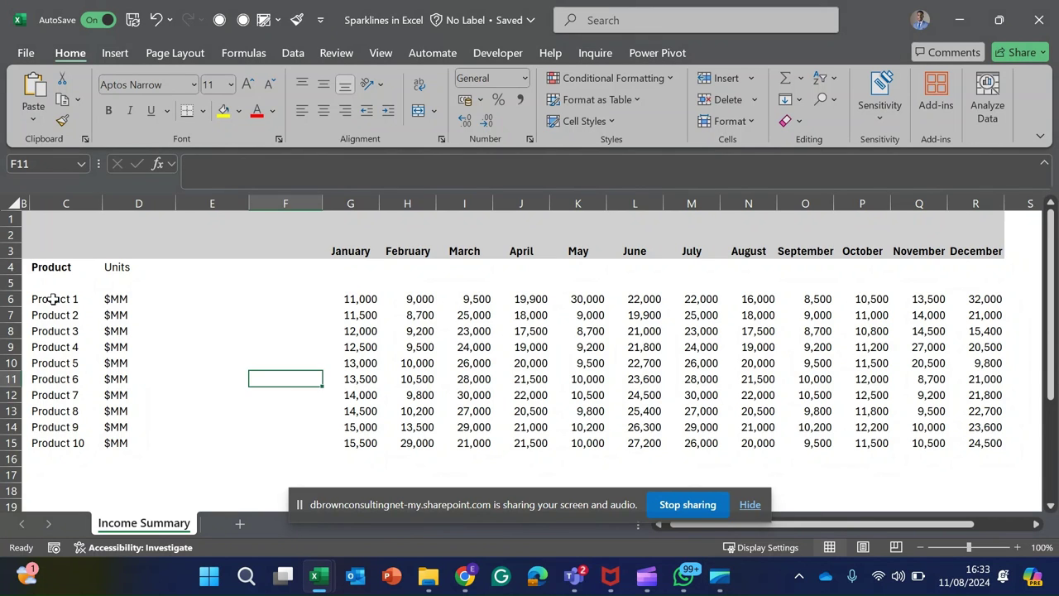
Select cells E6:E15 as the location for the line sparklines
left_click_drag(52, 299, 53, 488)
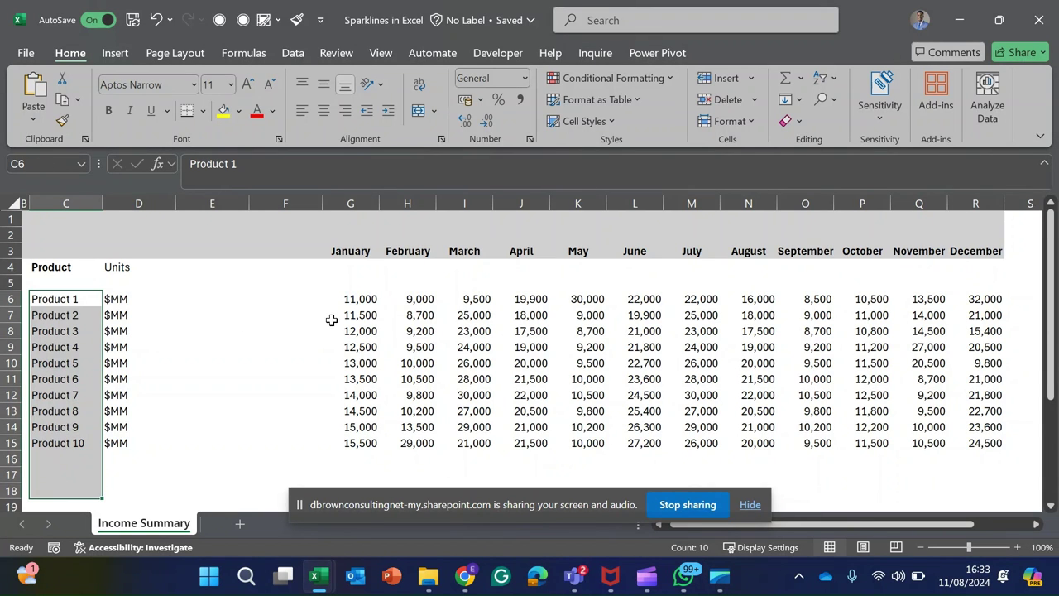
left_click_drag(350, 300, 993, 441)
left_click(718, 461)
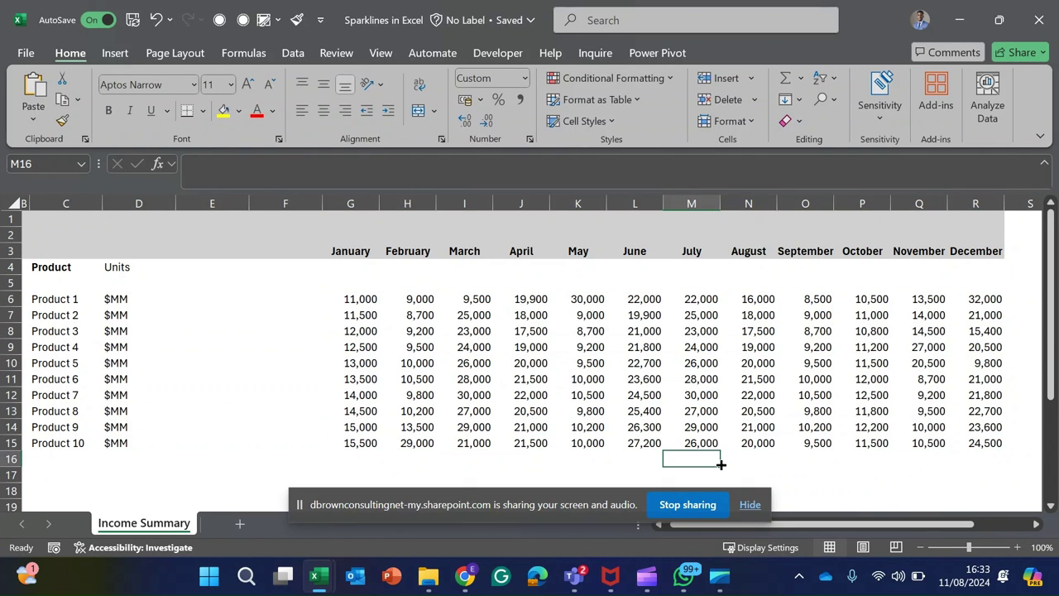
left_click(182, 302)
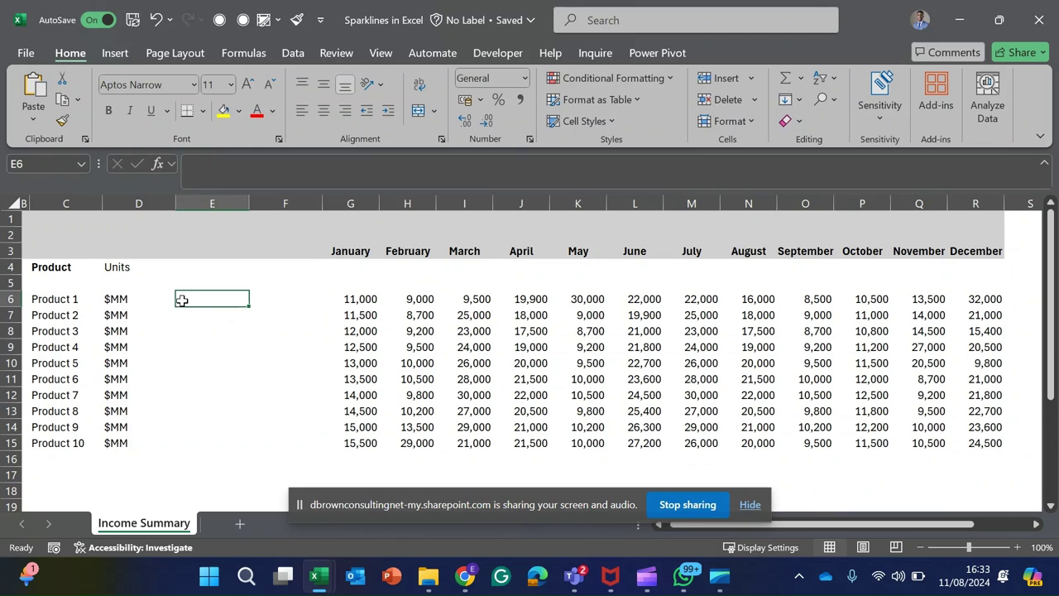
key("shift+Down")
key("shift+Down")
key("shift+Down")
key("shift+Down")
key("shift+Down")
key("shift+Down")
key("shift+Down")
key("shift+Down")
key("shift+Down")
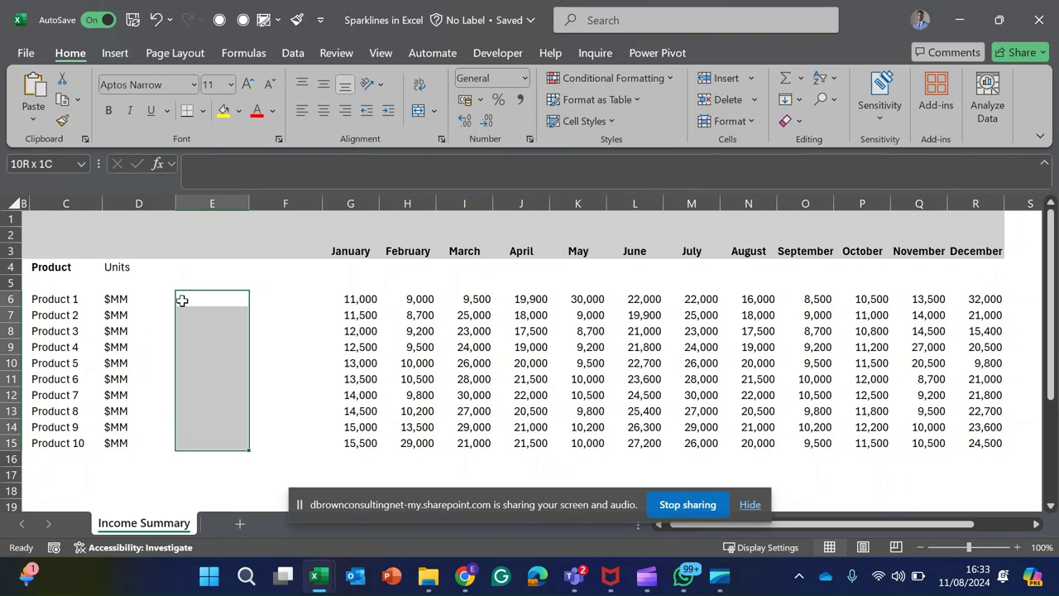
Insert line sparklines into E6:E15 using the data range G6:R15
left_click(115, 54)
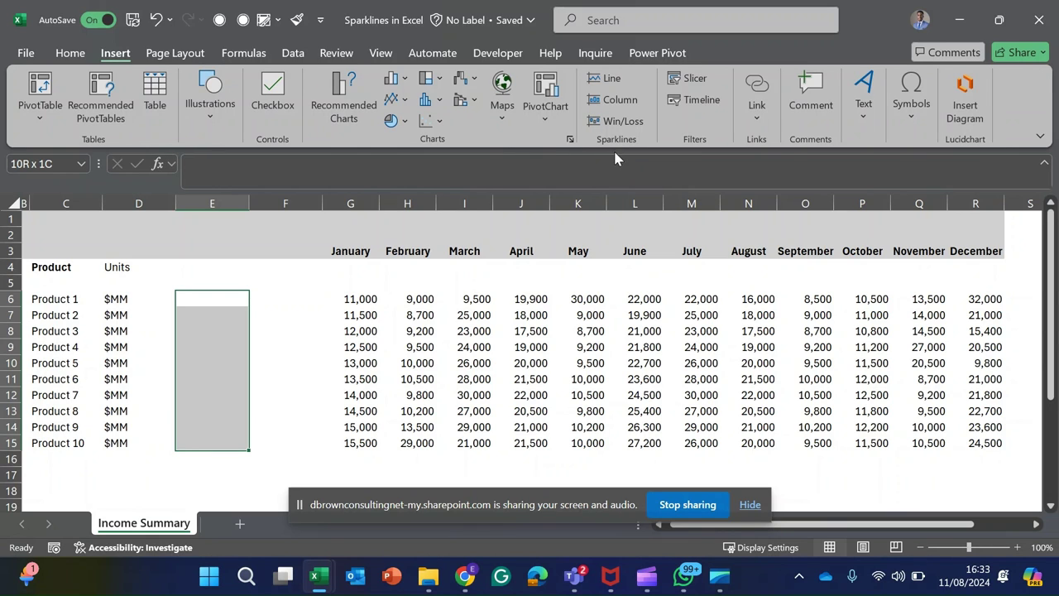
left_click(610, 80)
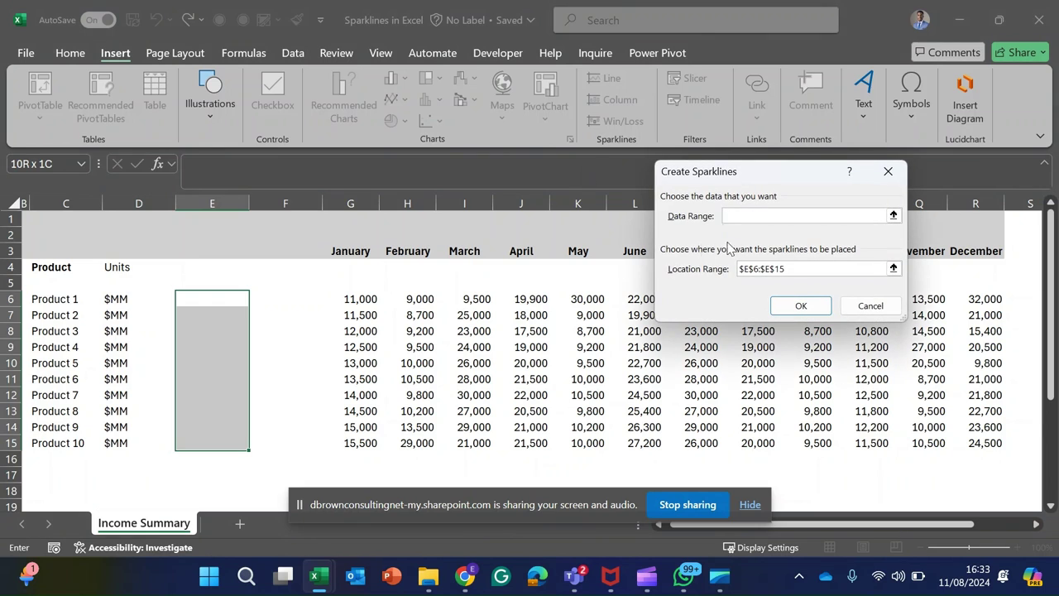
left_click(352, 302)
key("ctrl+shift+Down")
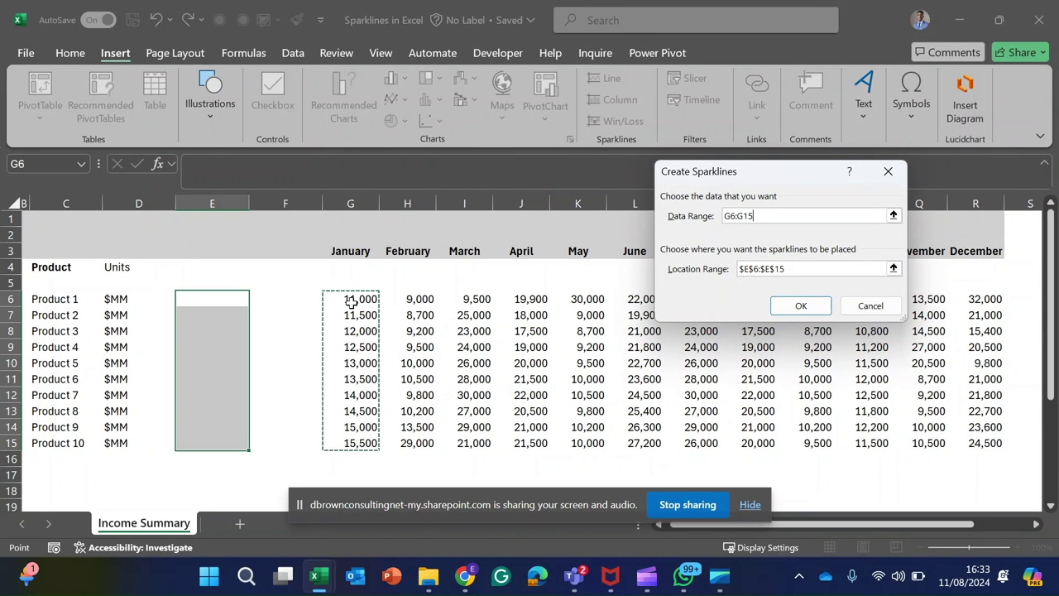
key("ctrl+shift+Right")
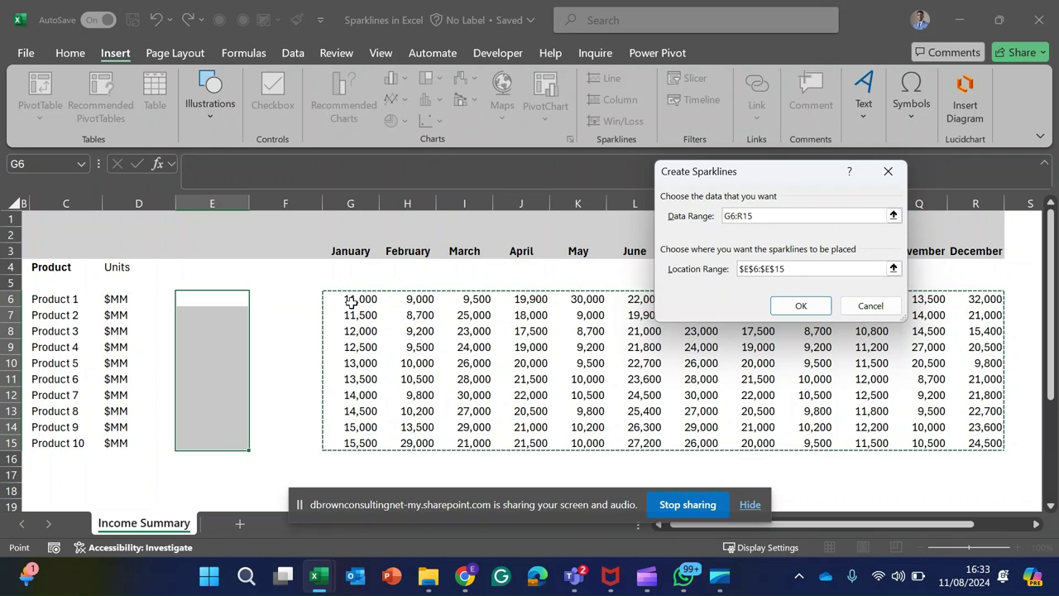
key("Return")
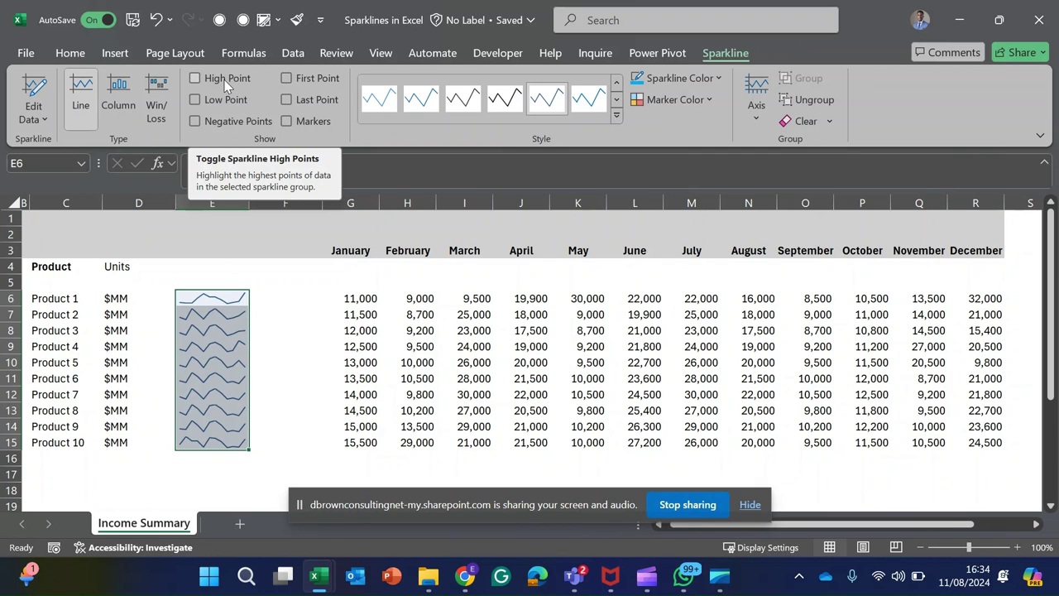
Turn on High Point and Low Point markers for the column E sparklines
left_click(196, 79)
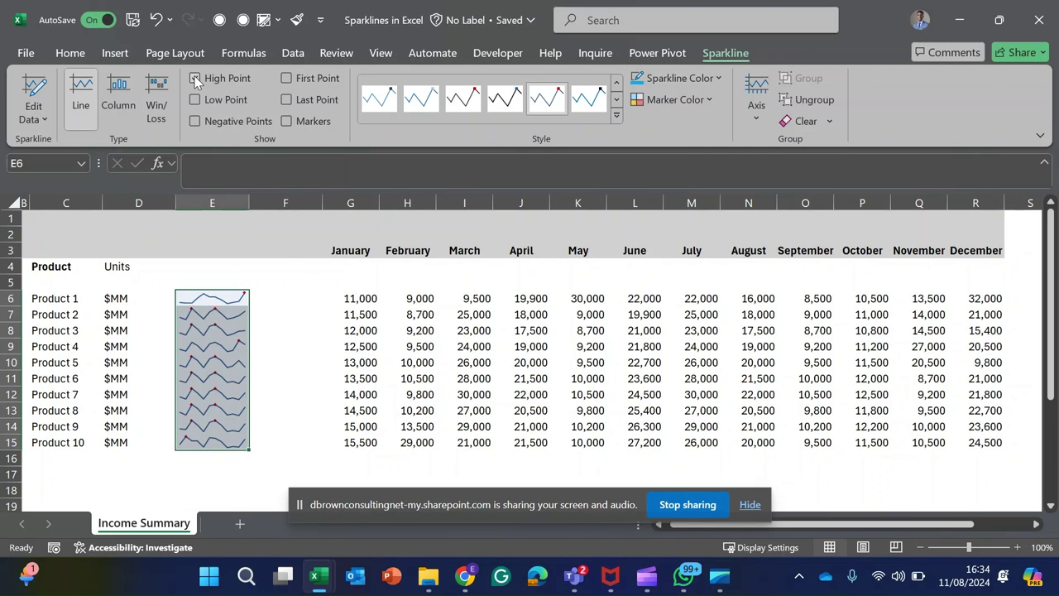
left_click(195, 100)
Set the High Point marker colour of the line sparklines to green
left_click(695, 101)
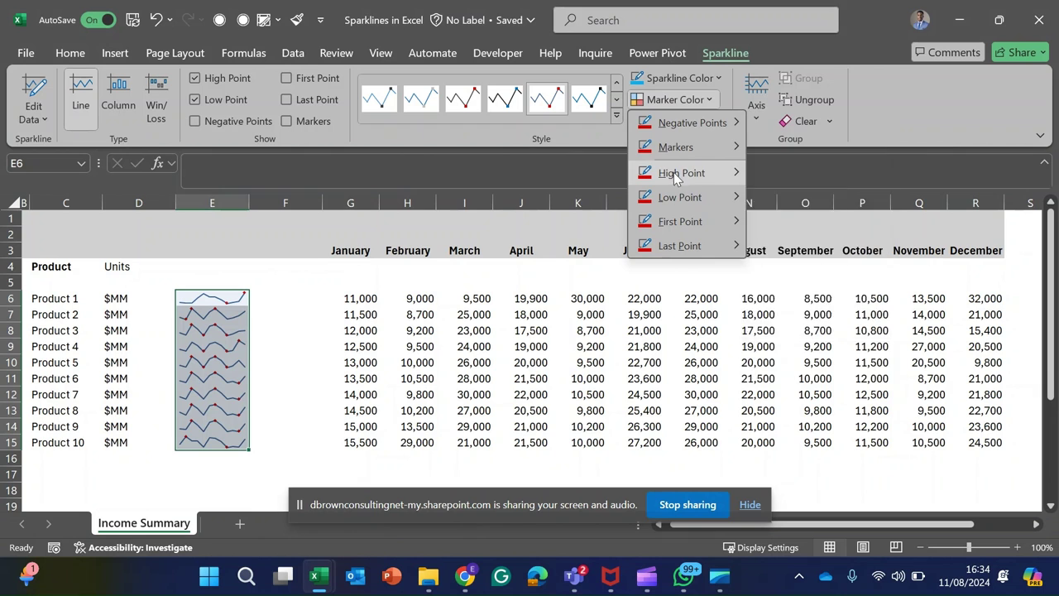
mouse_move(673, 172)
left_click(883, 228)
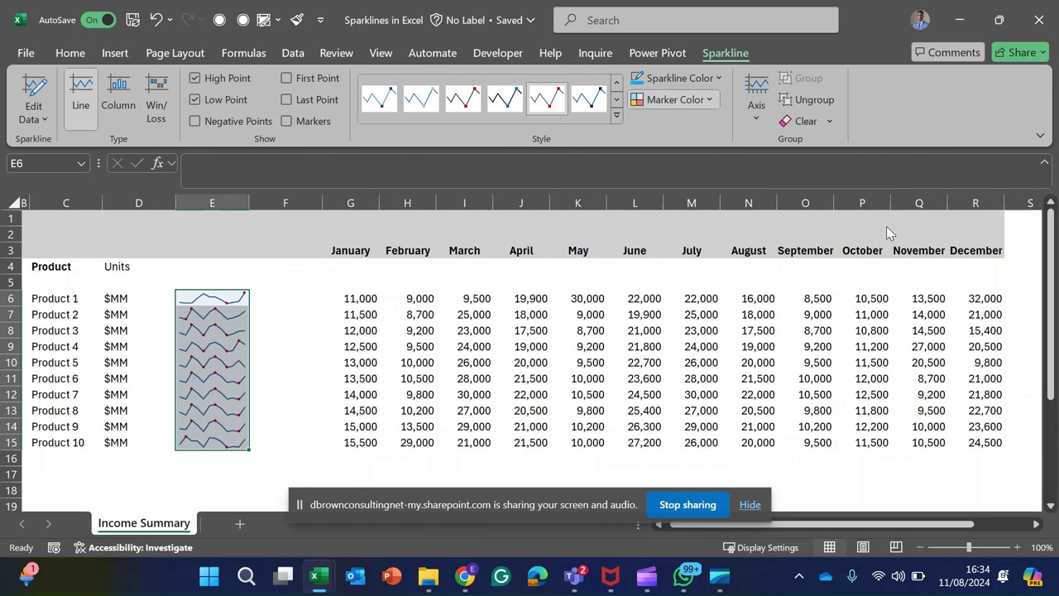
left_click(295, 296)
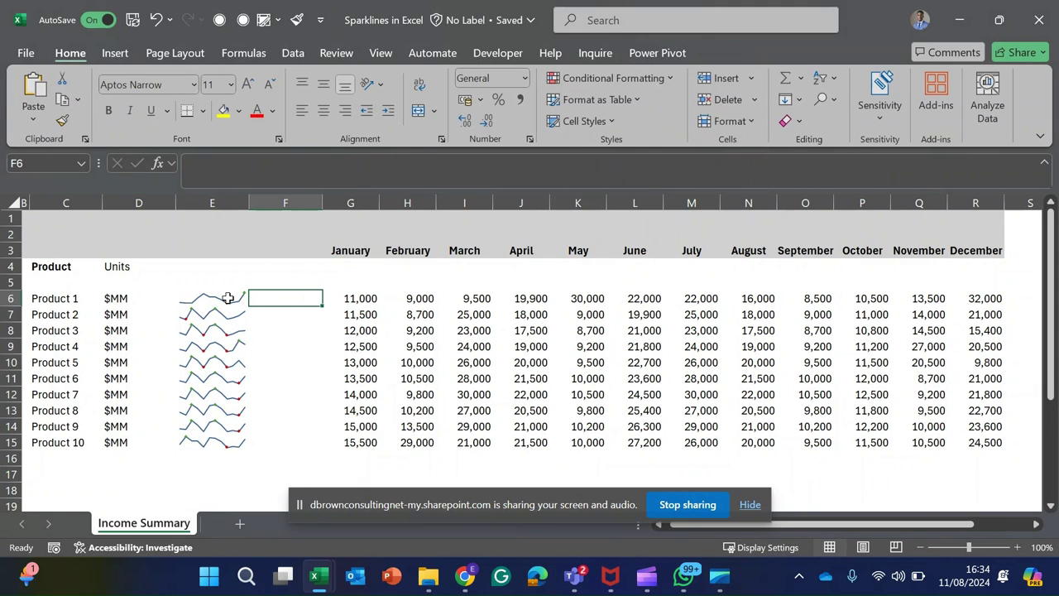
Check Product 1's sparkline against its December value and select cell F6
left_click(228, 298)
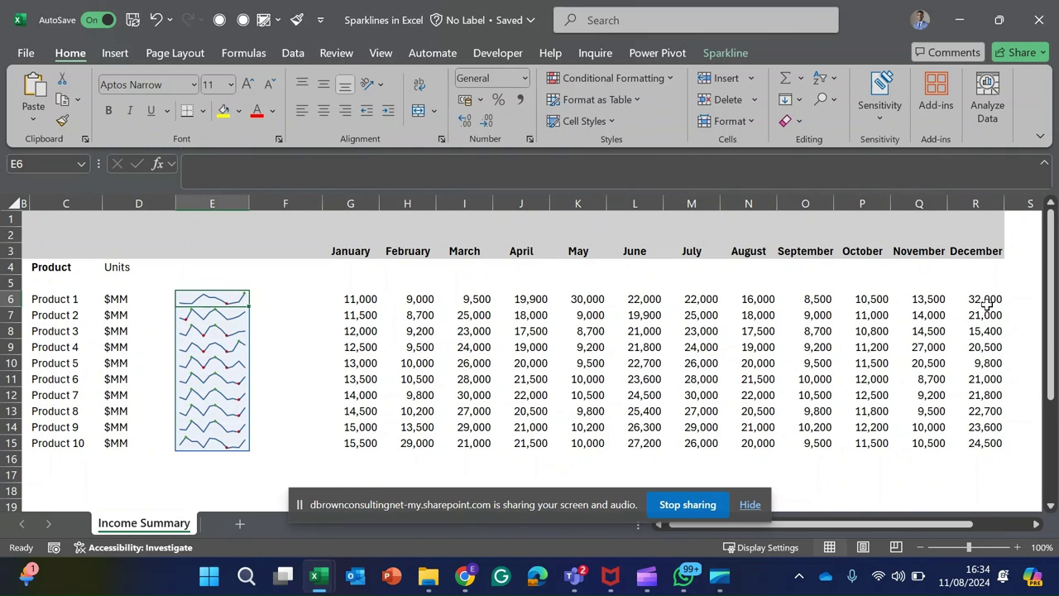
left_click(987, 300)
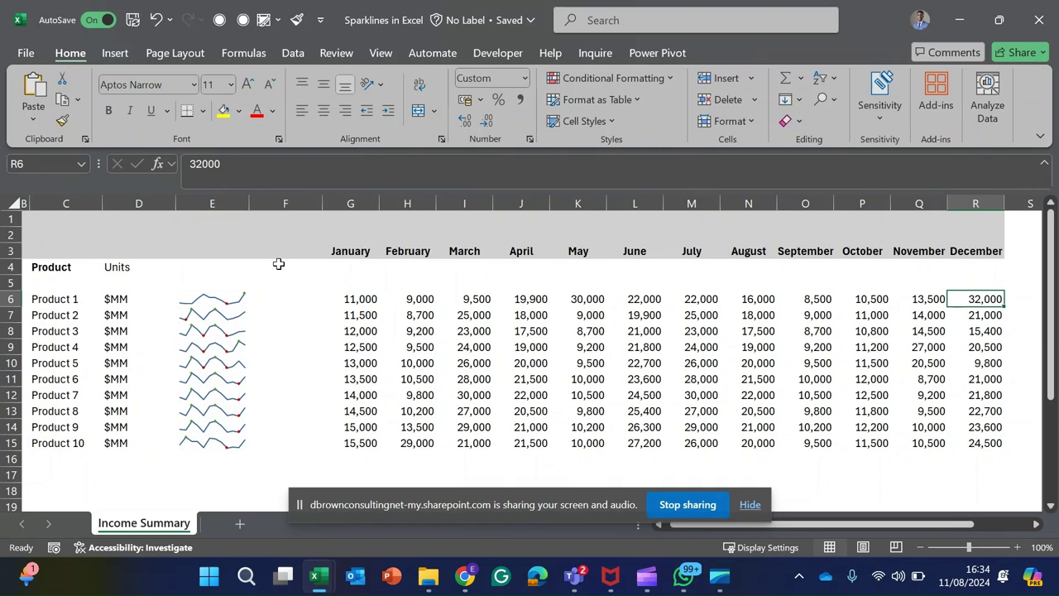
left_click(206, 299)
left_click(284, 298)
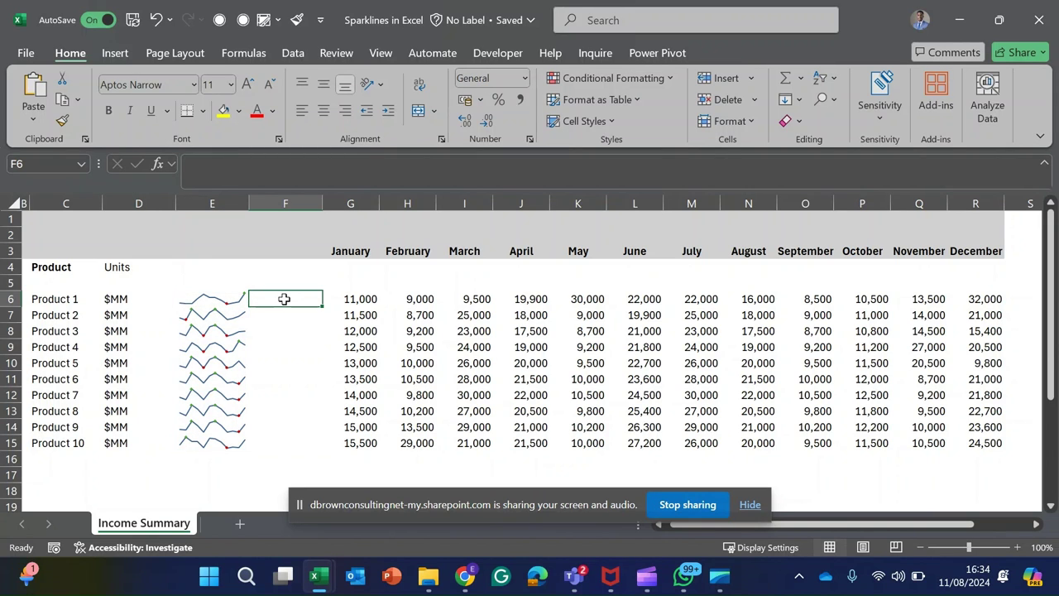
Insert column sparklines into F6:F15 using the data range G6:R15
key("shift+Down")
key("shift+Down")
key("shift+Down")
key("shift+Down")
key("shift+Down")
key("shift+Down")
key("shift+Down")
key("shift+Down")
key("shift+Down")
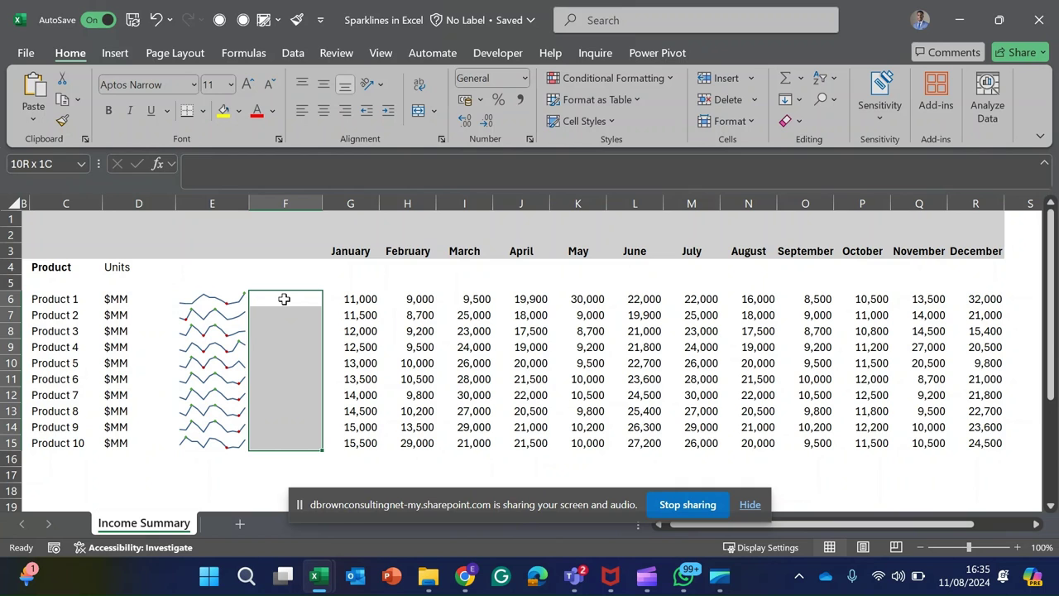
key("alt")
key("n")
key("s")
key("l")
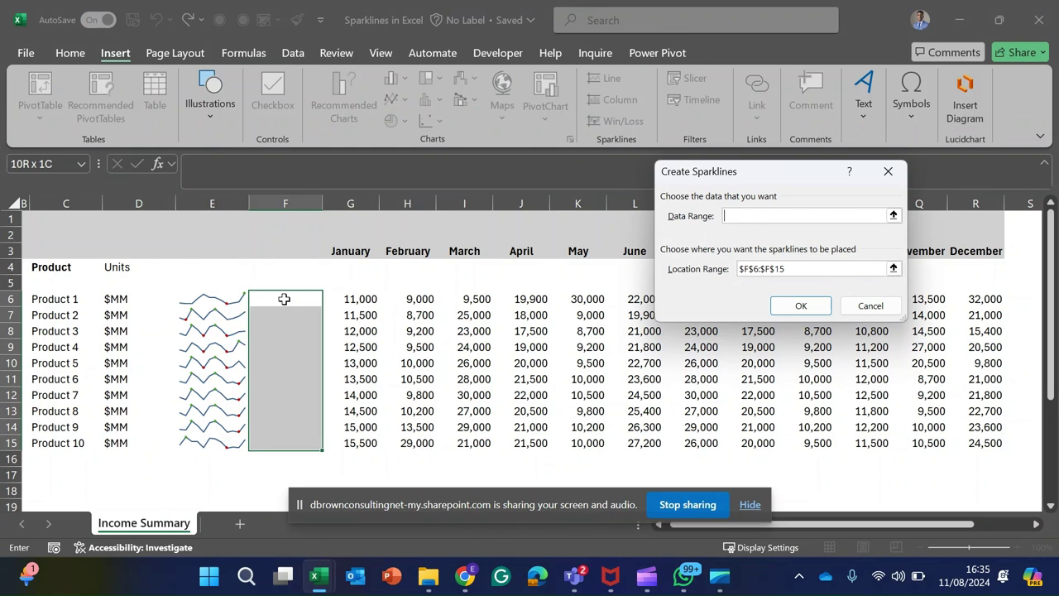
left_click(366, 299)
key("ctrl+shift+Down")
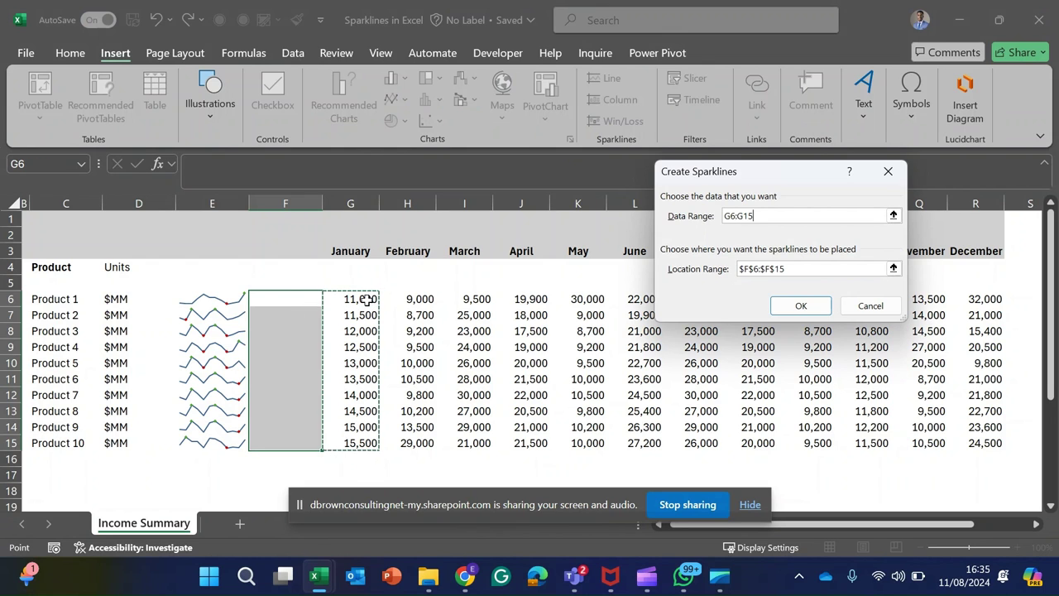
key("ctrl+shift+Right")
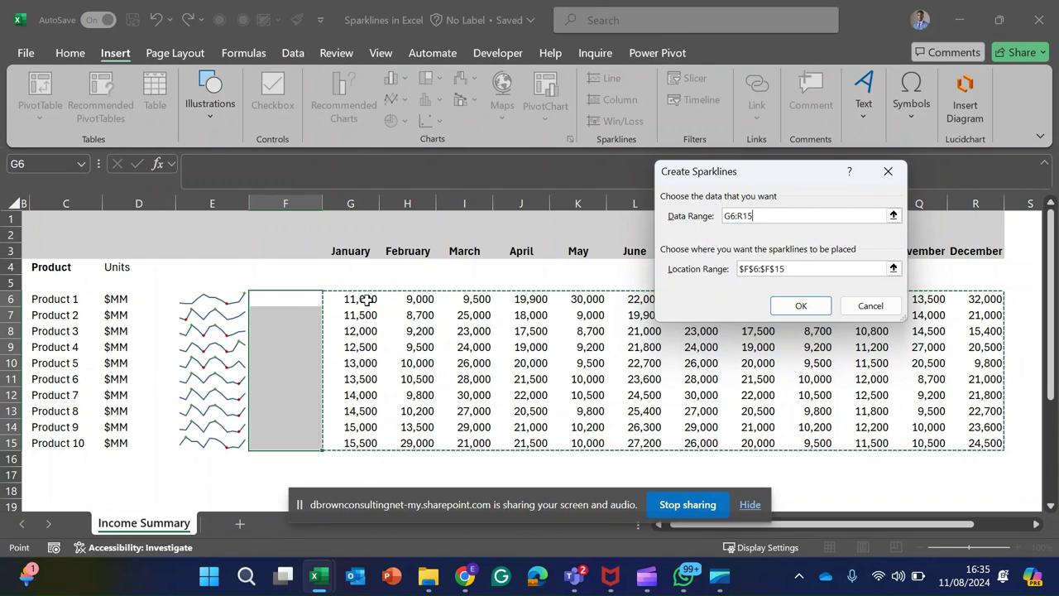
left_click(791, 308)
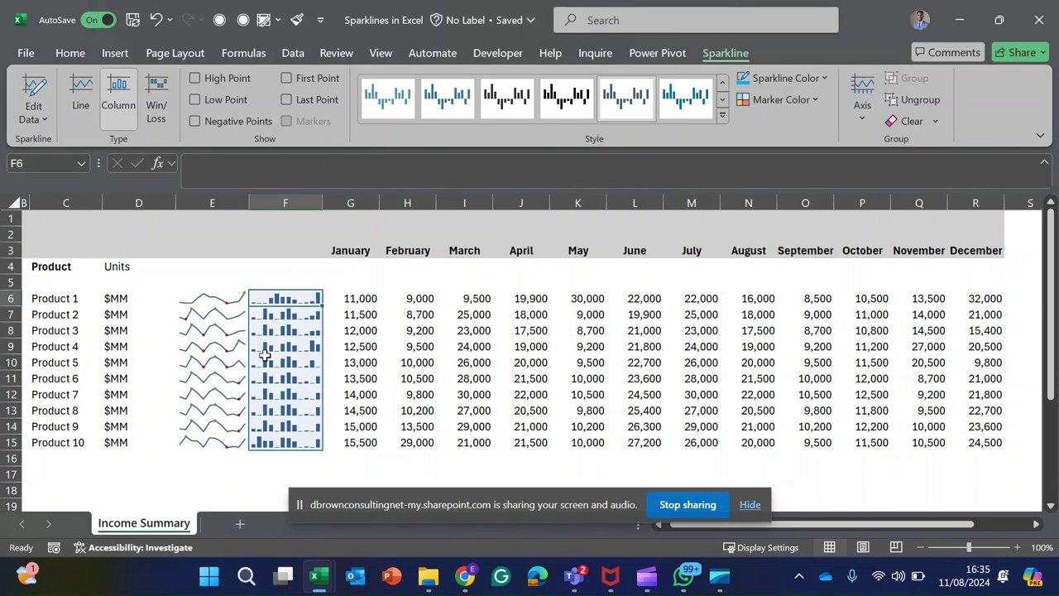
Make rows 6–15 25 points tall so the sparklines display larger
left_click_drag(282, 296, 282, 331)
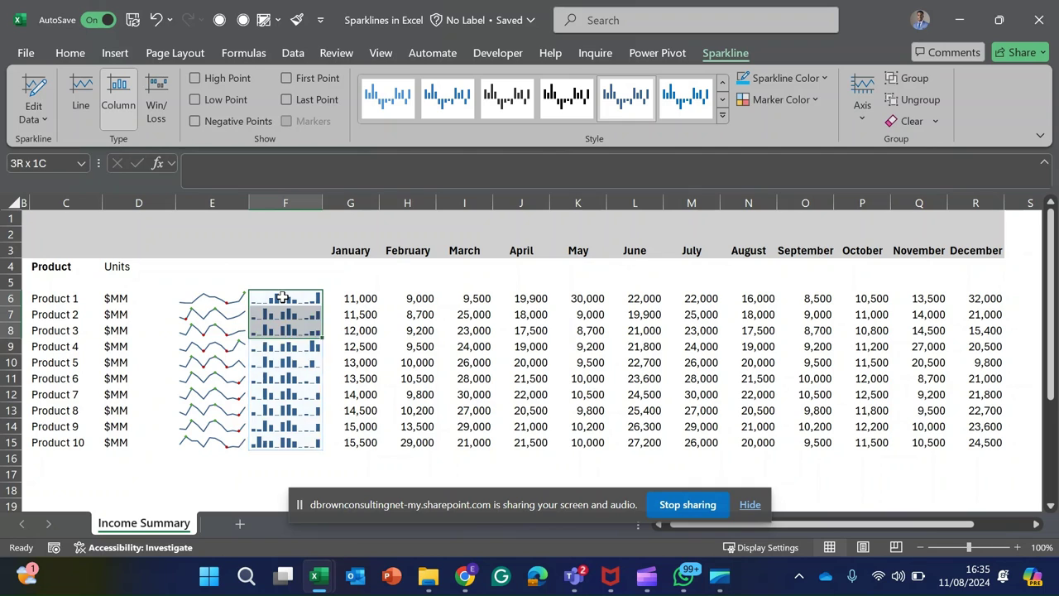
key("shift+Down")
key("shift+Down")
key("shift+Down")
key("shift+Down")
key("shift+Down")
key("shift+Down")
key("shift+Down")
key("shift+Down")
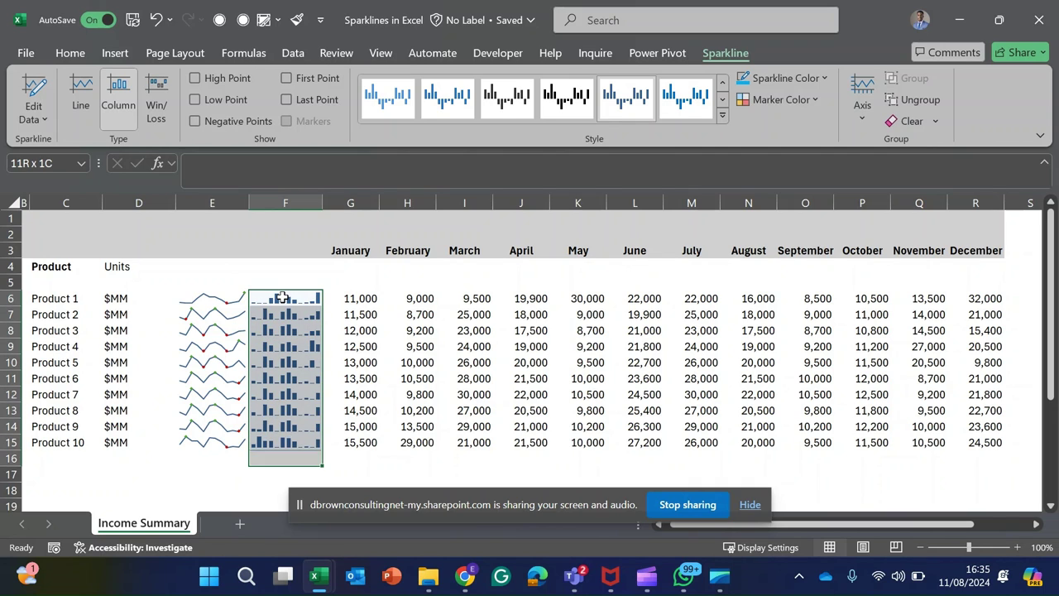
key("shift+Up")
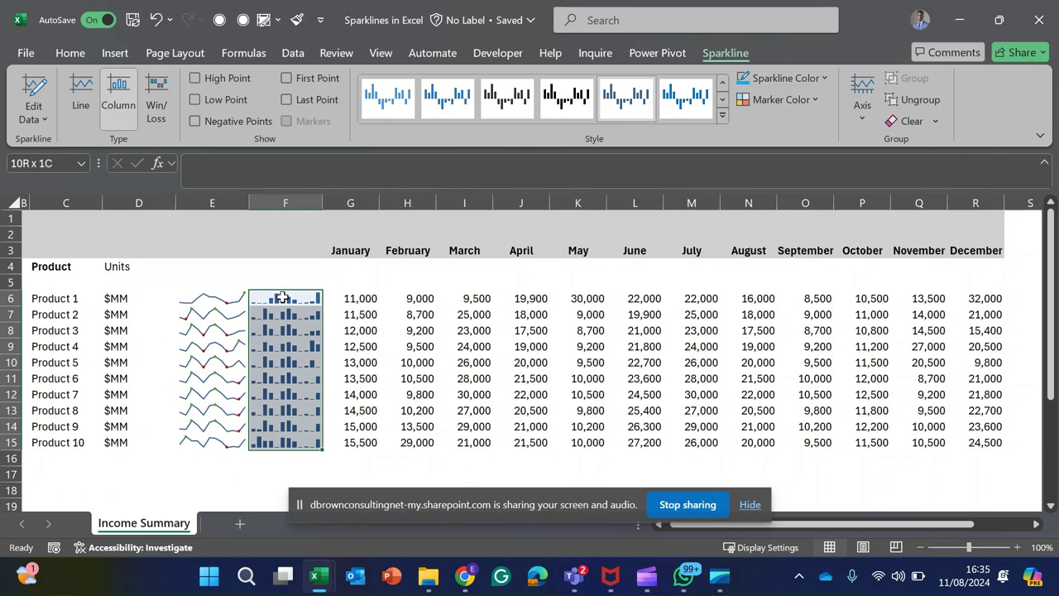
key("shift+space")
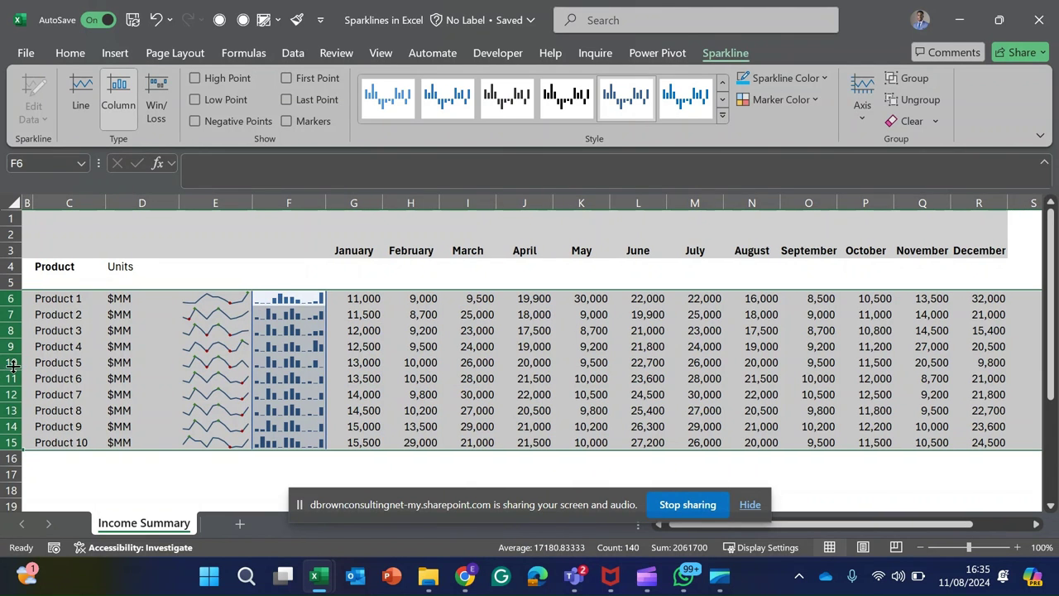
left_click_drag(13, 369, 13, 381)
scroll(189, 370, "down", 2)
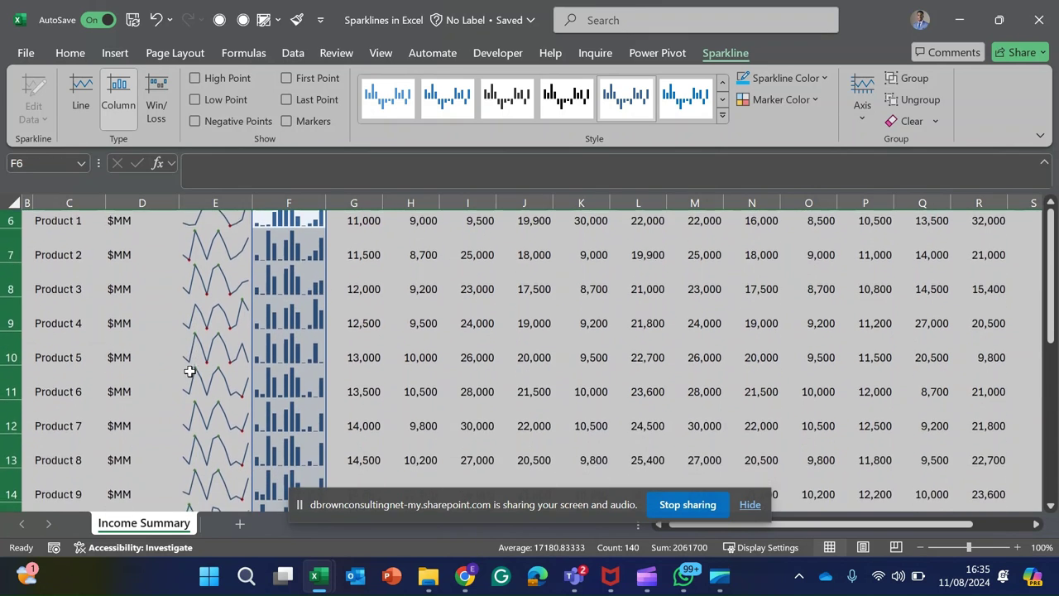
scroll(189, 370, "down", 3, "ctrl")
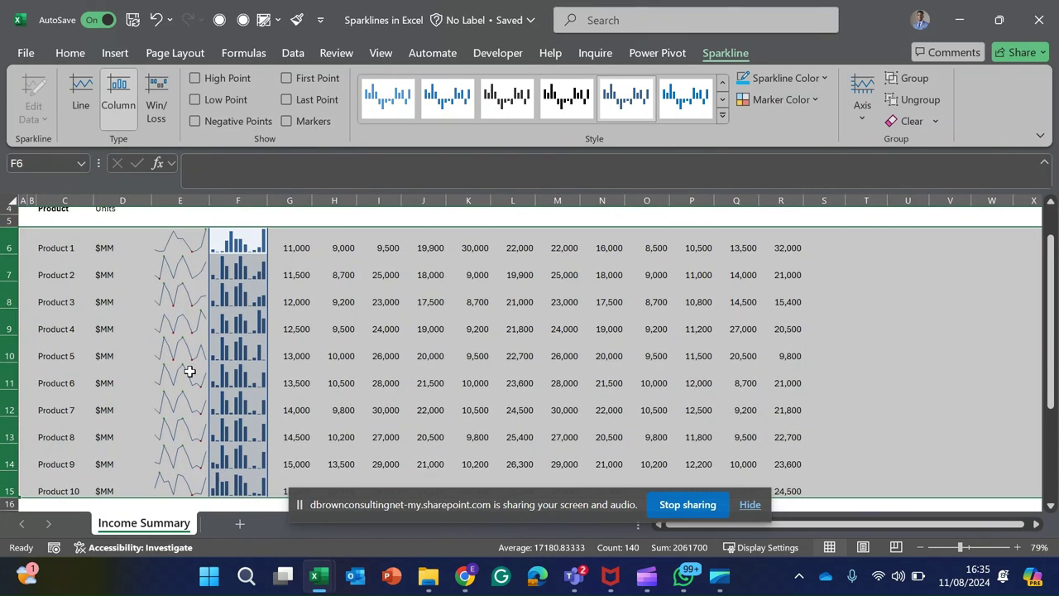
left_click(308, 351)
Turn on High Point and Low Point markers for the F6:F15 column sparklines
left_click(246, 251)
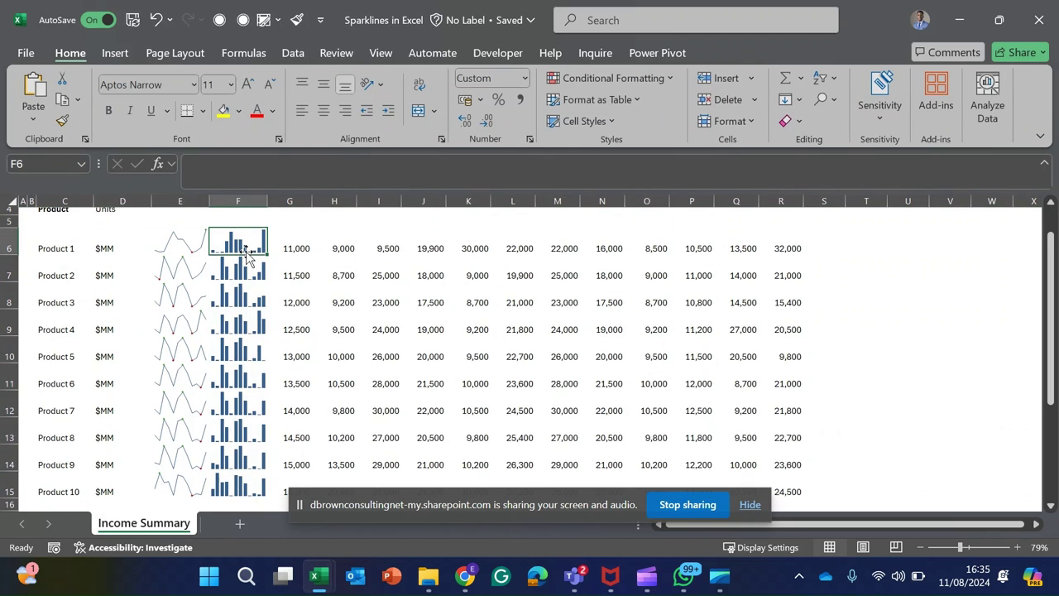
key("shift+Down")
key("shift+Down")
key("shift+Down")
key("shift+Down")
key("shift+Down")
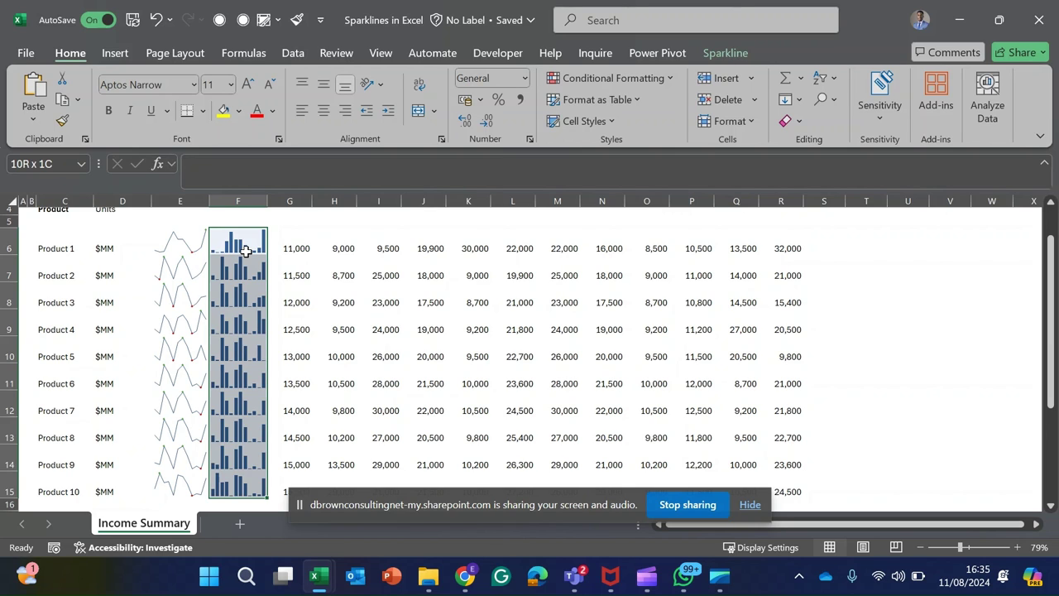
left_click(728, 55)
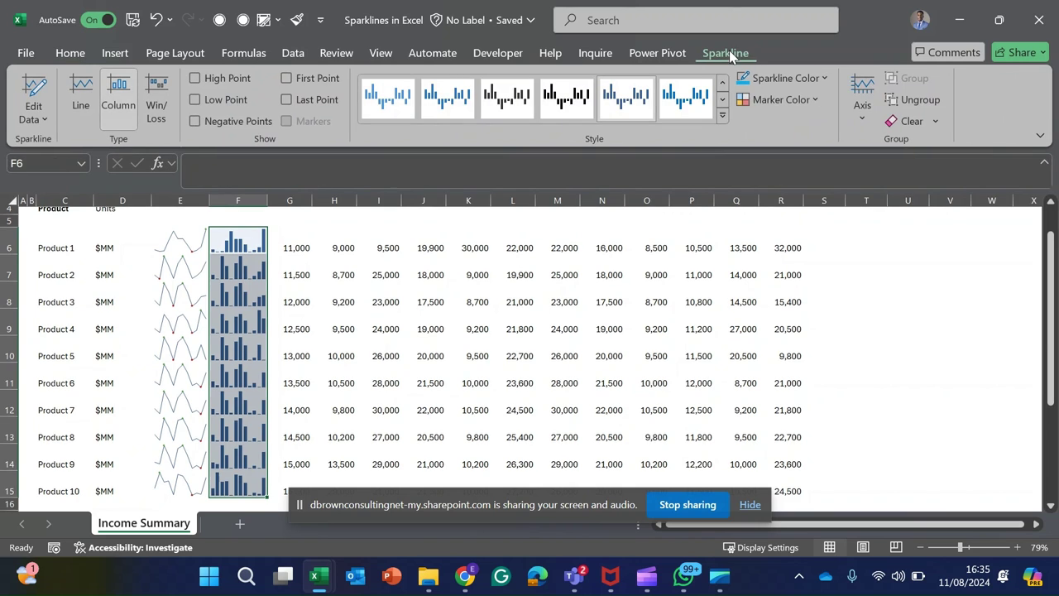
left_click(195, 79)
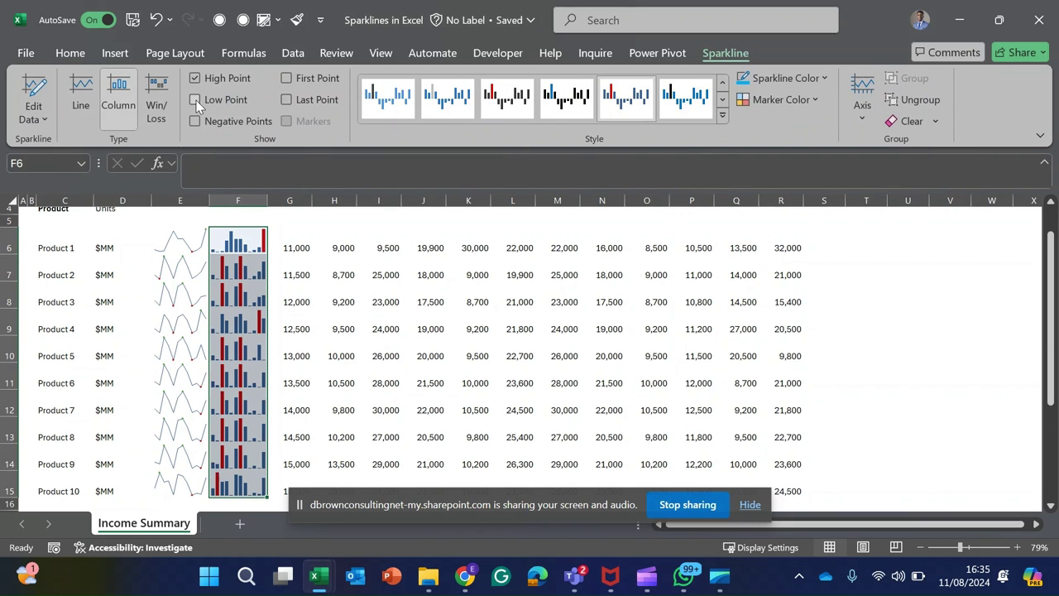
left_click(195, 100)
Colour the column sparklines' high-point bars green
left_click(799, 106)
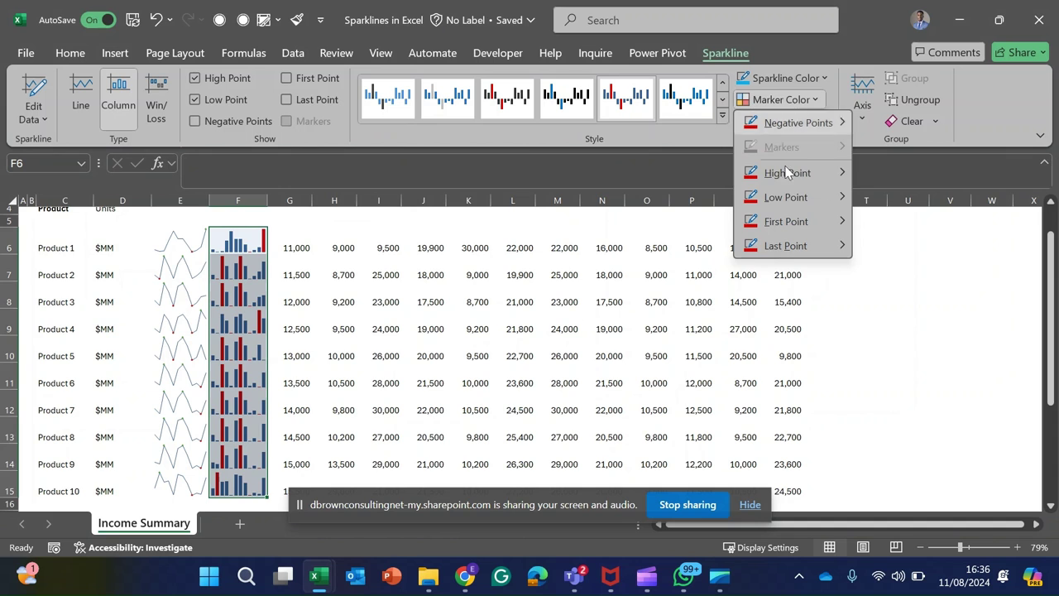
mouse_move(786, 173)
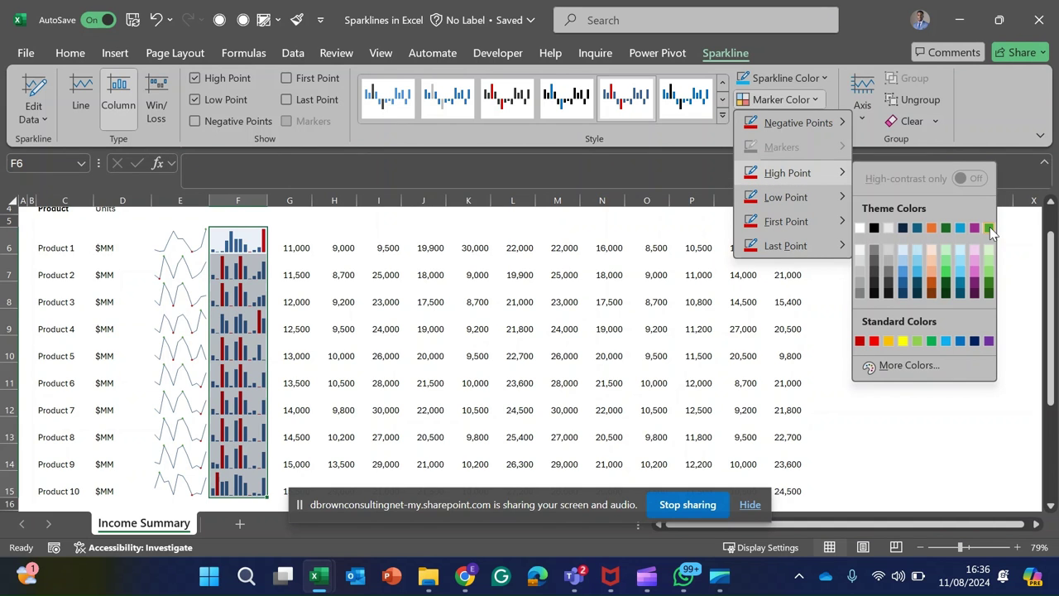
left_click(989, 227)
left_click(468, 326)
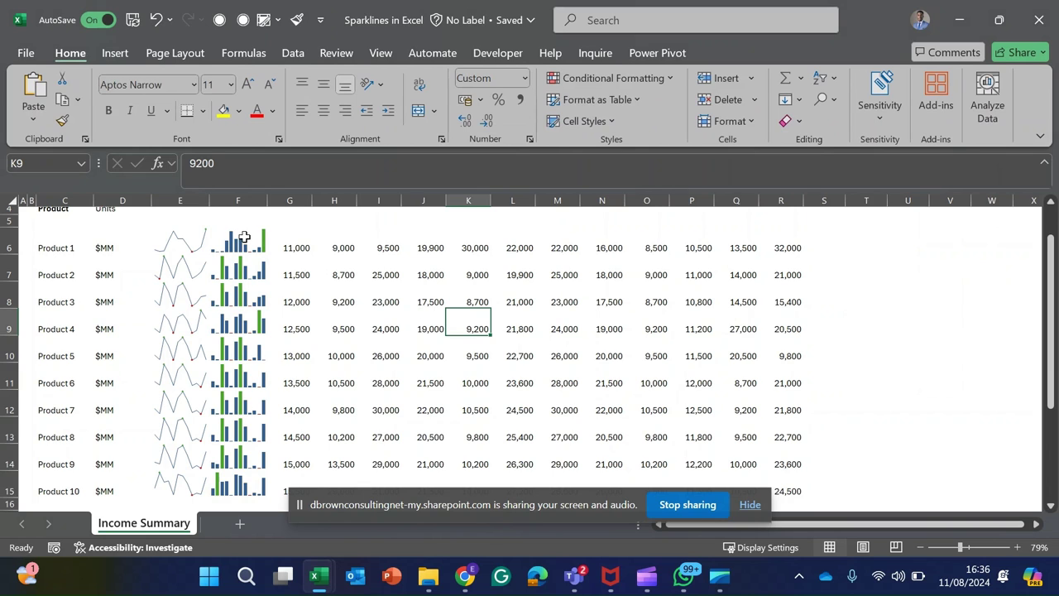
left_click(244, 237)
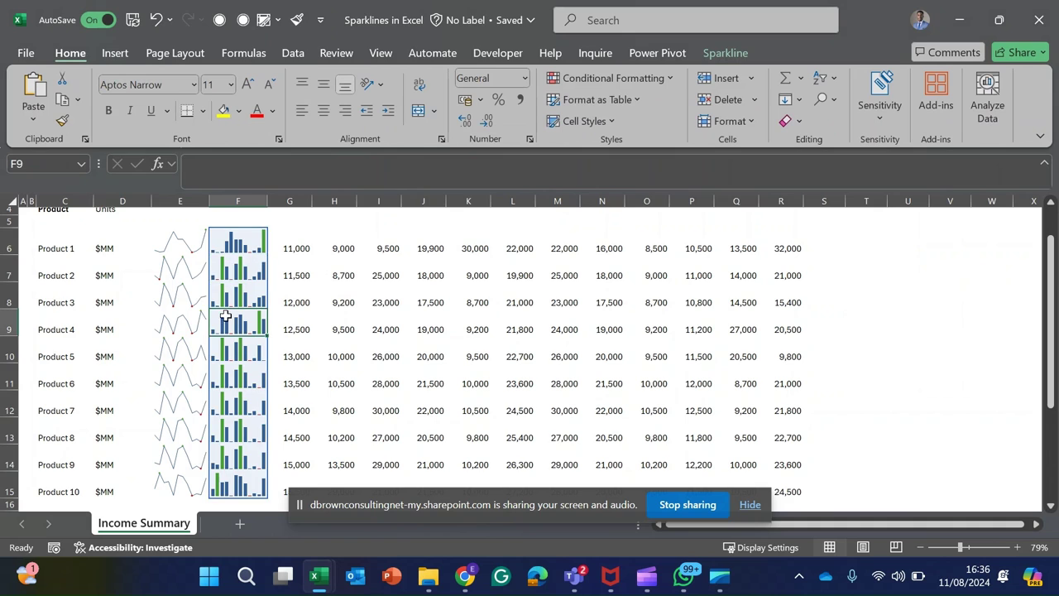
left_click_drag(229, 411, 229, 429)
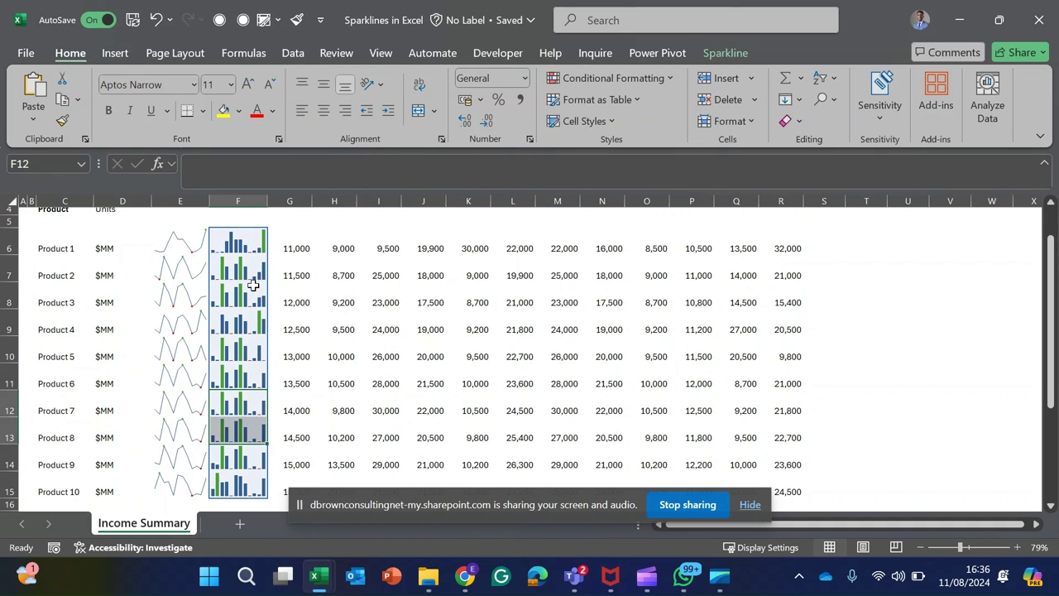
left_click(242, 247)
key("Right")
key("Right")
key("Right")
key("Right")
key("Right")
key("Right")
key("Right")
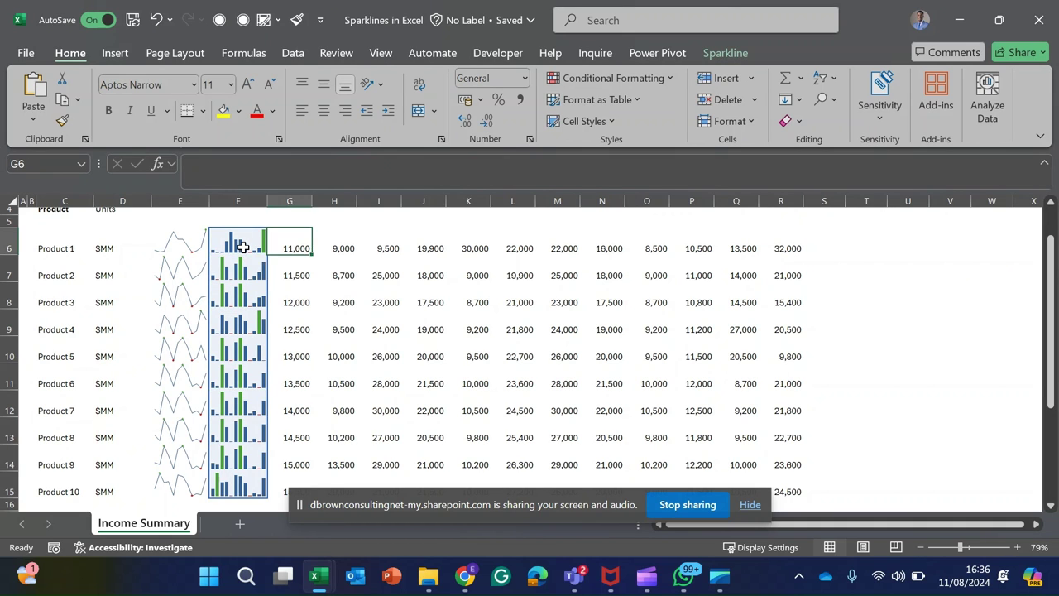
key("Right")
key("Right")
key("Right")
key("Right")
key("Right")
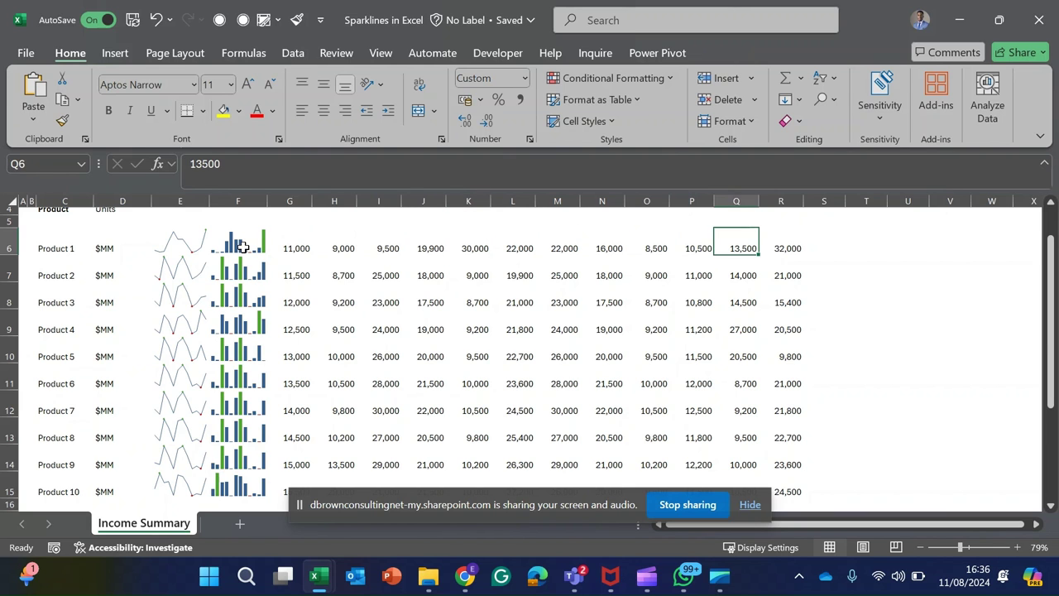
scroll(242, 247, "up", 1)
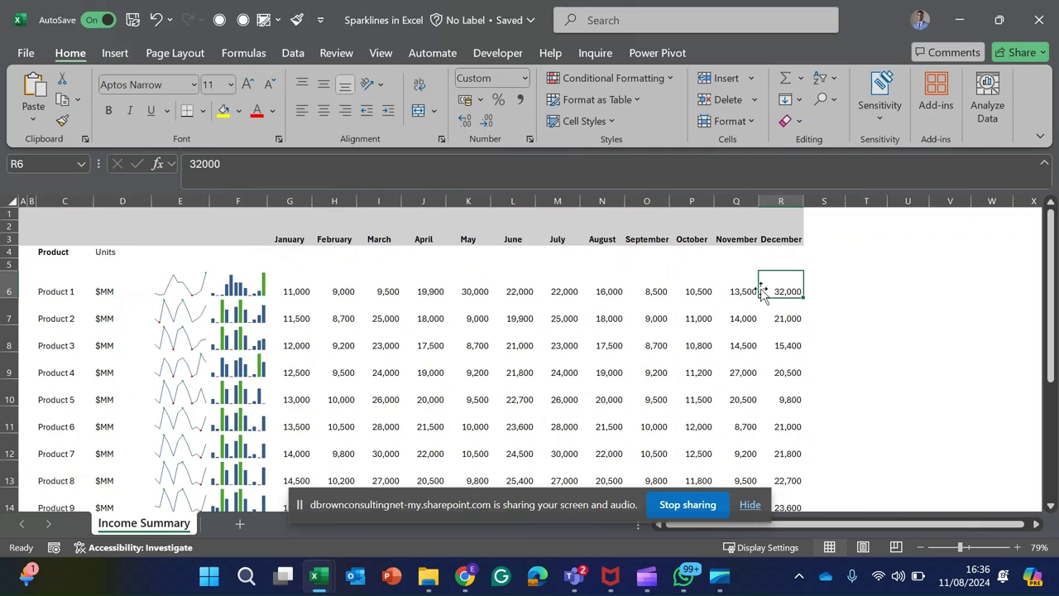
left_click(382, 321)
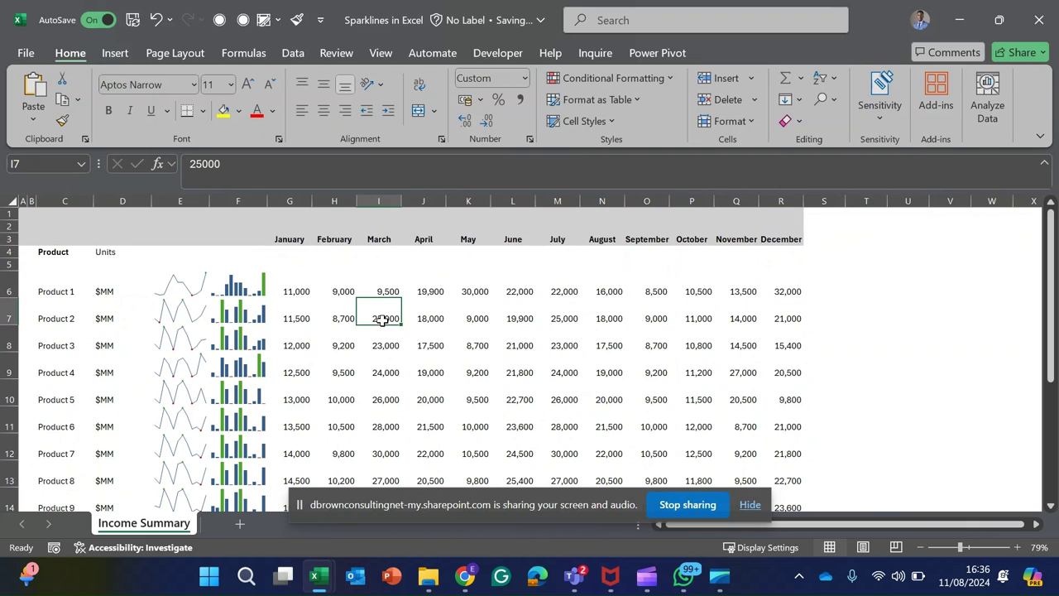
left_click(231, 291)
left_click_drag(231, 292, 250, 487)
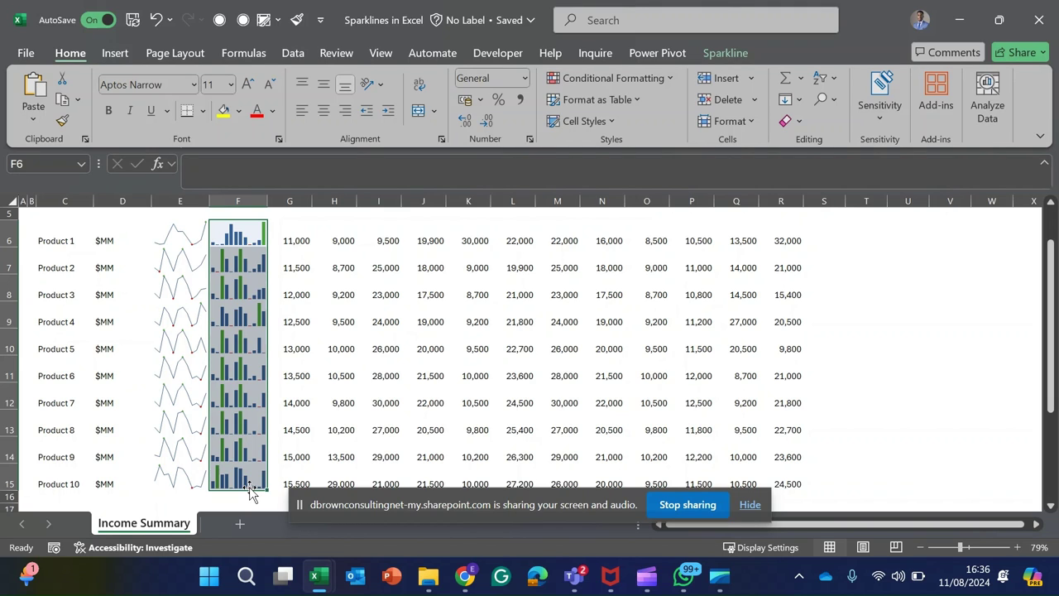
Set both vertical axis minimum and maximum to Same for All Sparklines
left_click(718, 59)
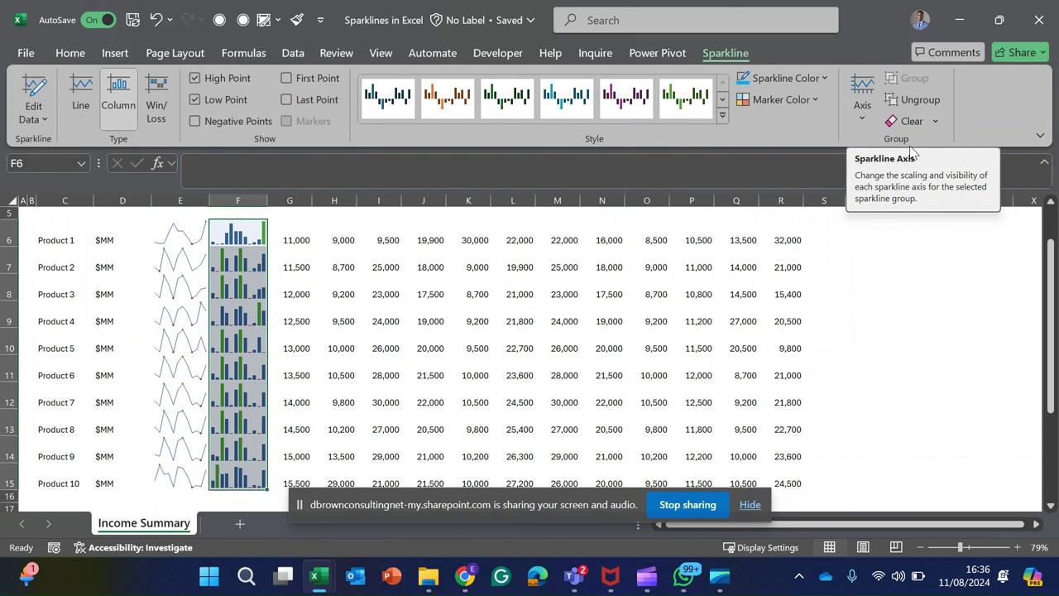
left_click(865, 116)
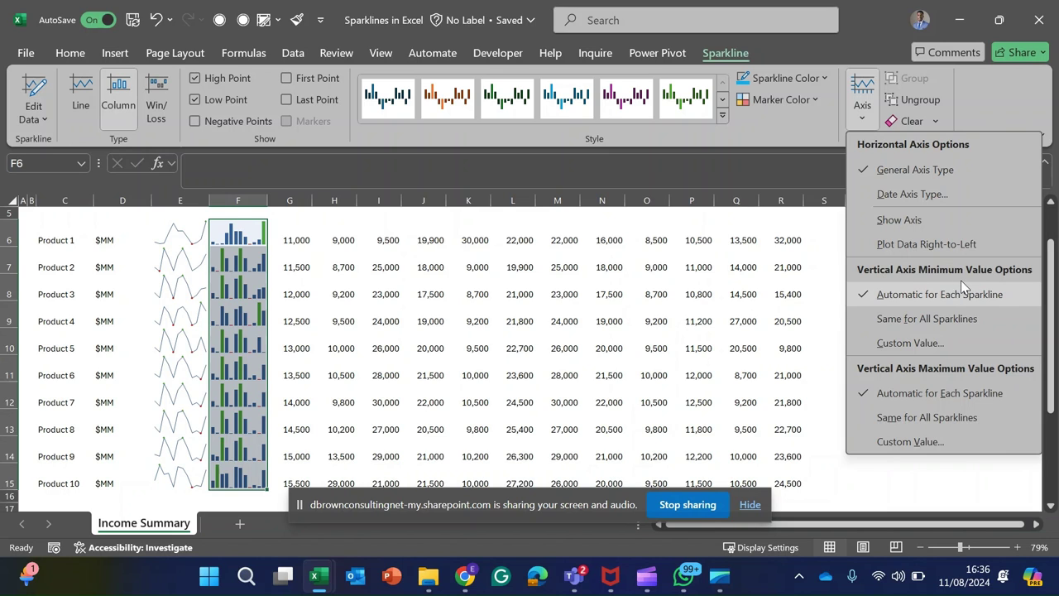
left_click(940, 323)
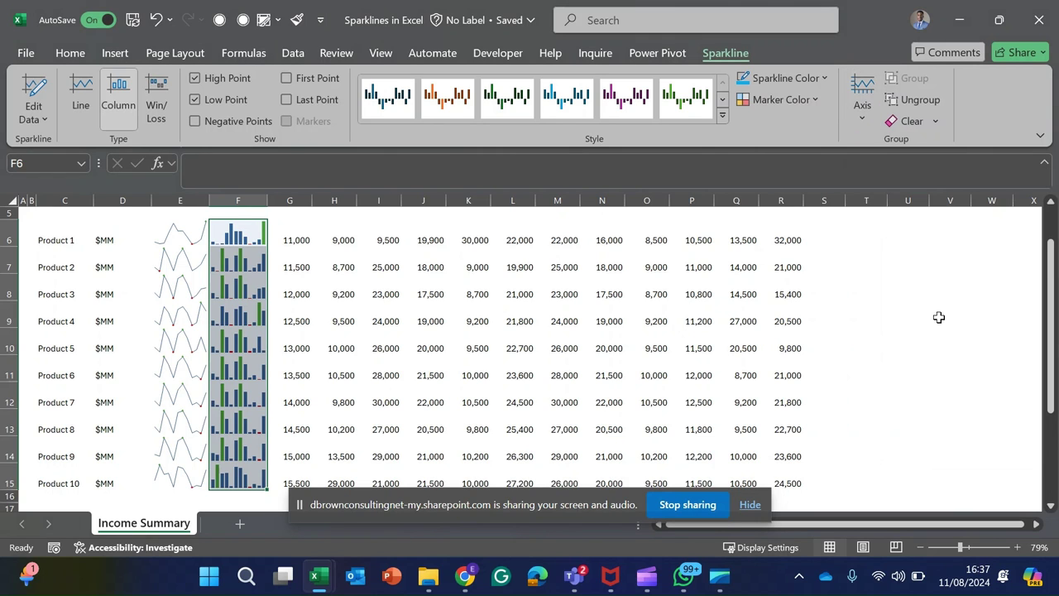
left_click(854, 105)
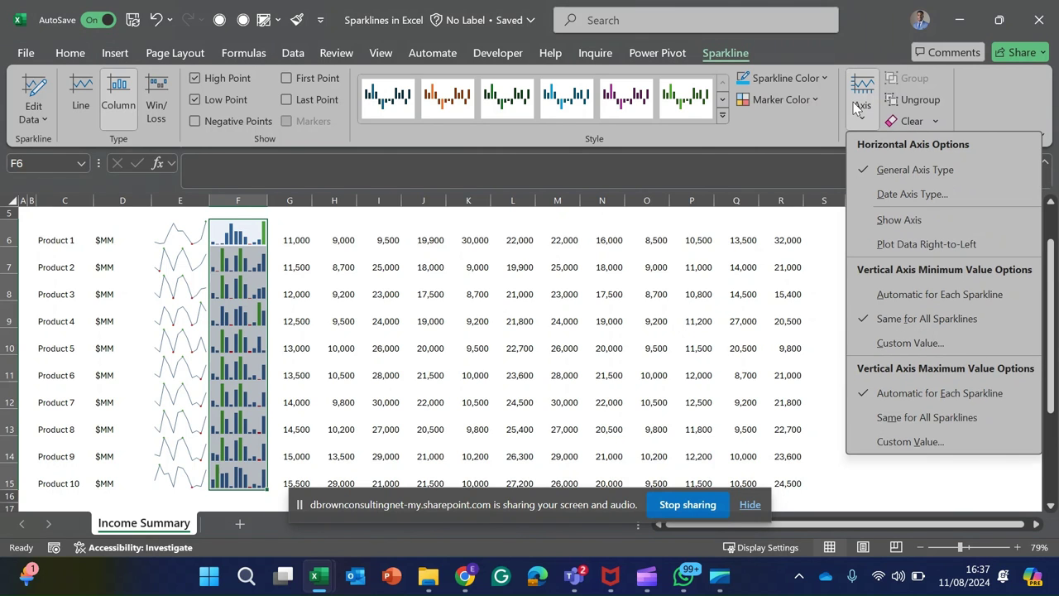
left_click(892, 416)
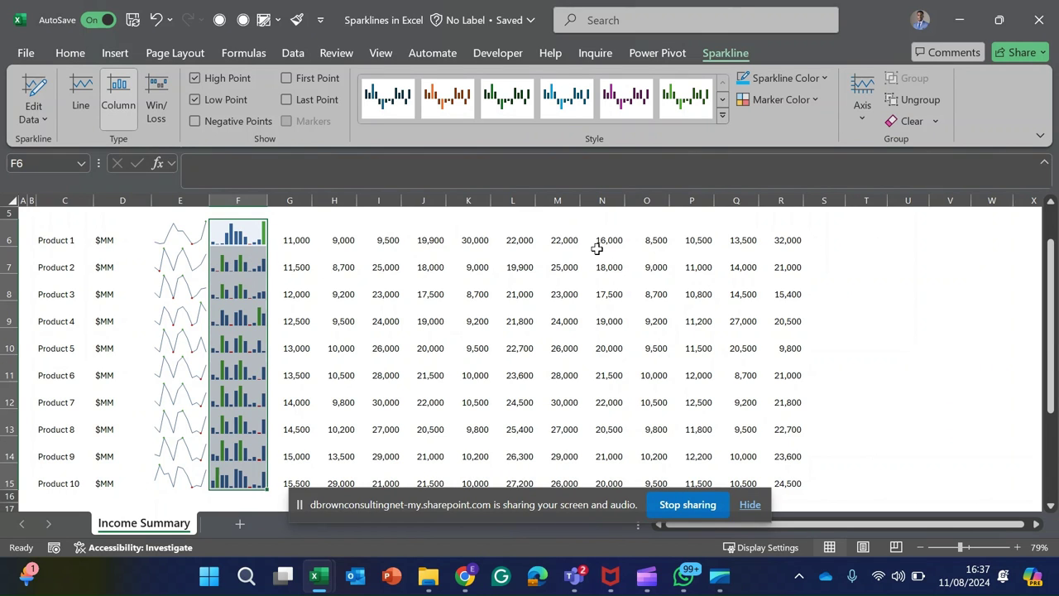
Change Product 2's March income in I7 to 15,000
left_click(383, 271)
double_click(383, 271)
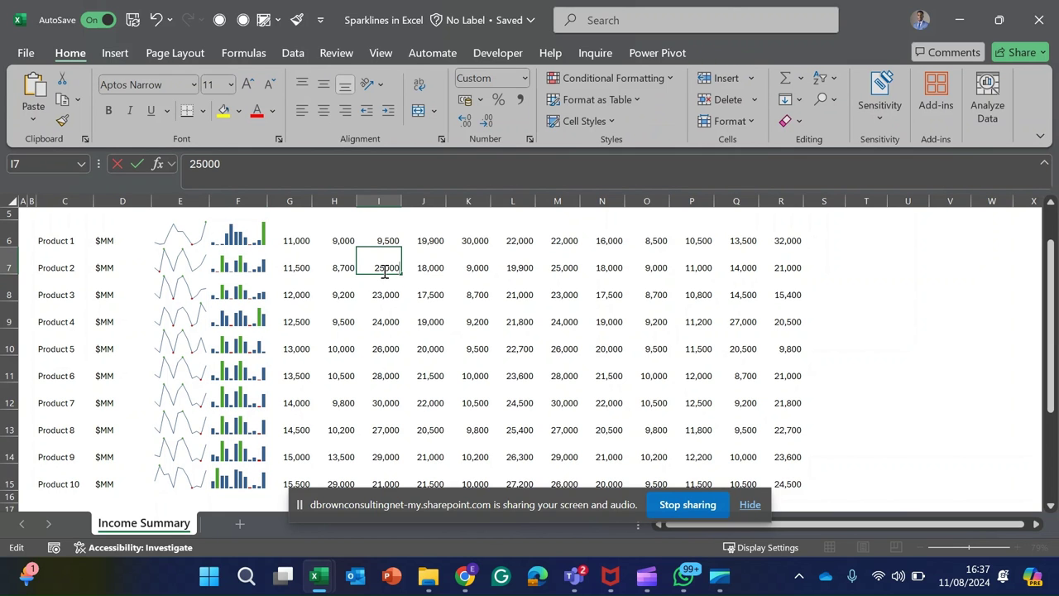
key("BackSpace")
key("BackSpace")
key("BackSpace")
key("BackSpace")
key("BackSpace")
type("1500")
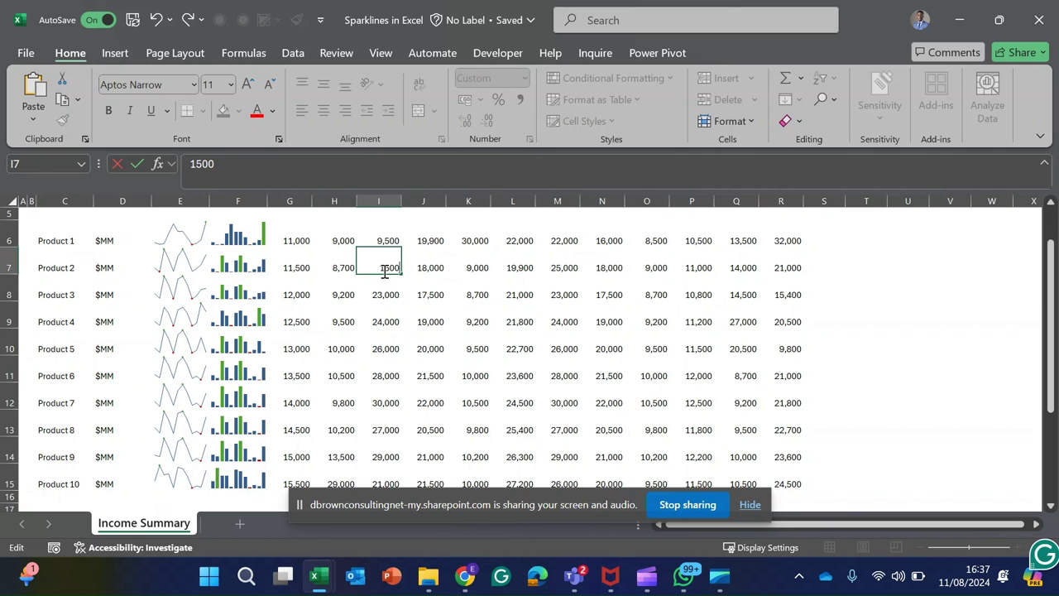
type("0")
key("Return")
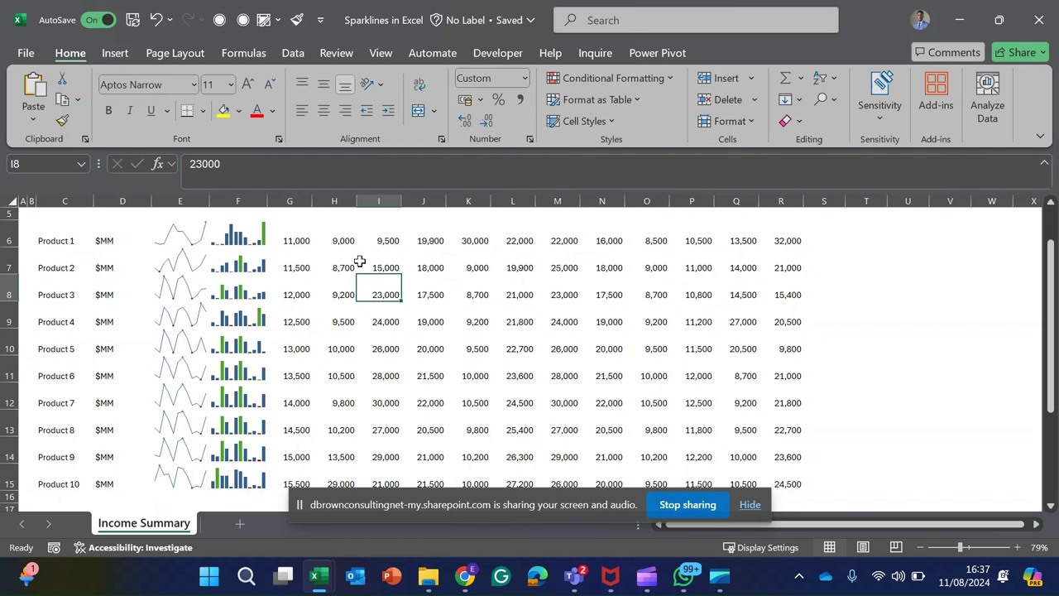
Make the July values for Product 2 (M7) and Product 6 (M11) negative
left_click(558, 268)
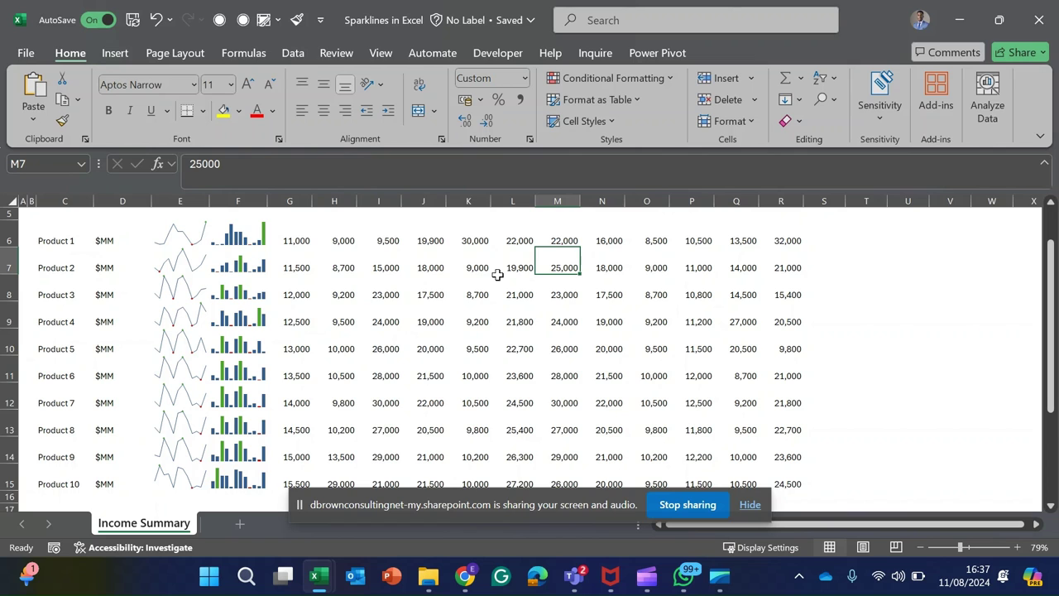
key("F2")
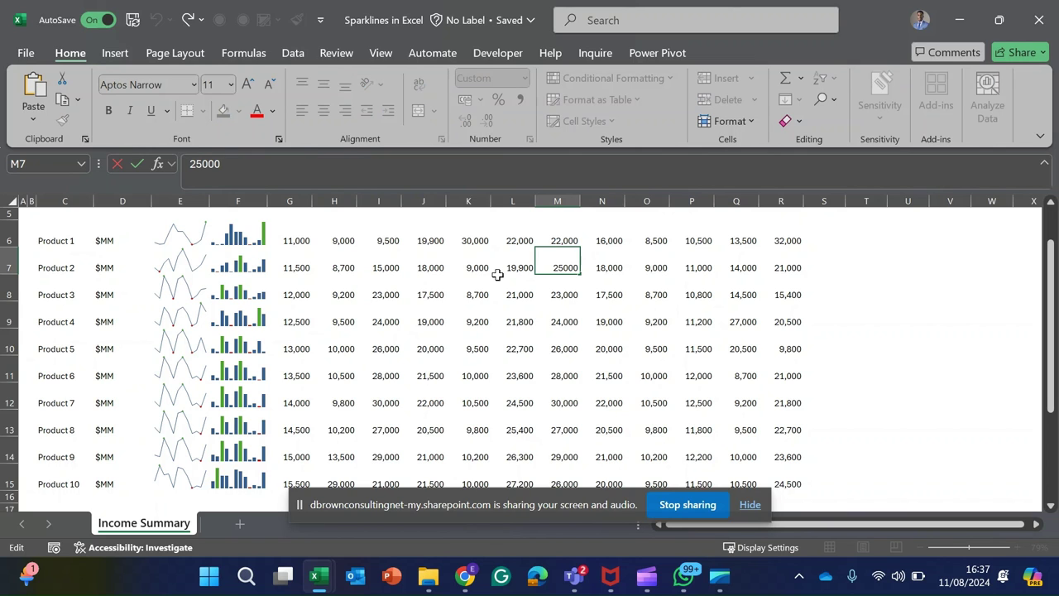
key("Home")
type("-")
key("Return")
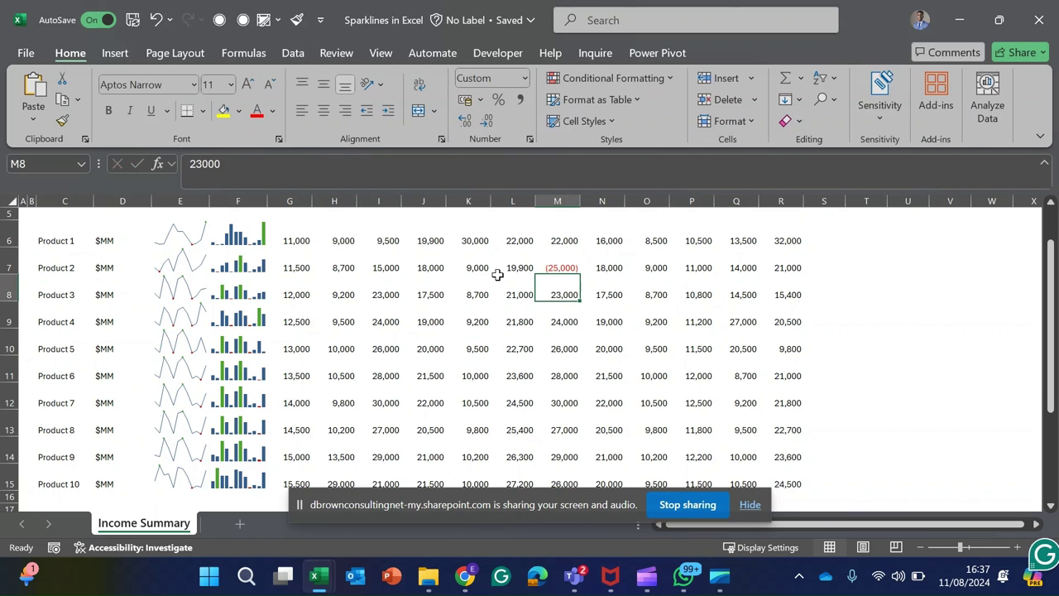
key("Down")
key("Down")
key("Down")
key("F2")
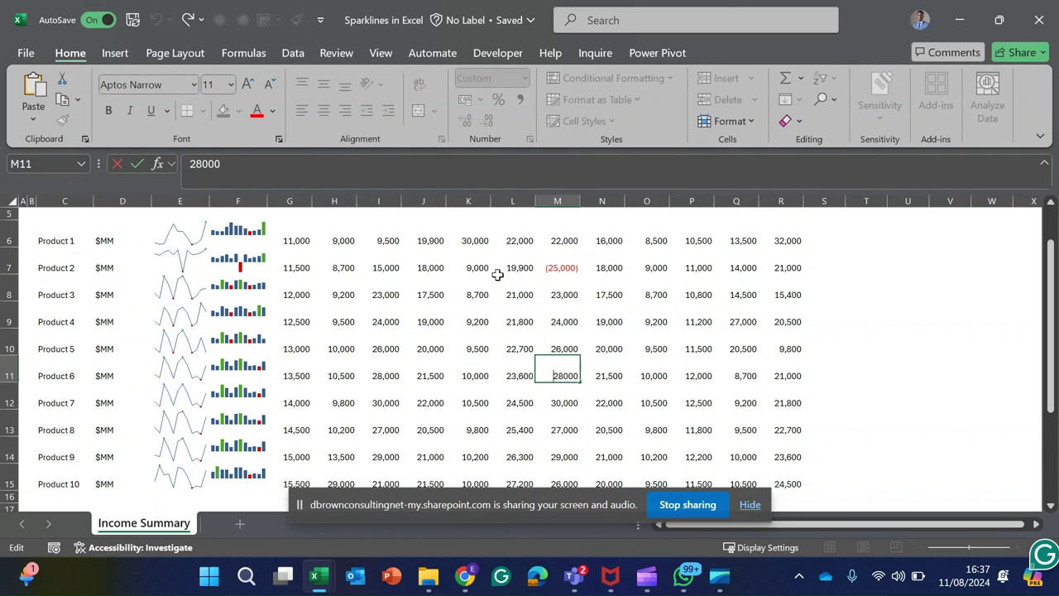
key("Home")
type("-")
key("Return")
Enter 40,000 in Product 5's May cell K10, then begin retyping it
key("Left")
key("Left")
key("Up")
key("Up")
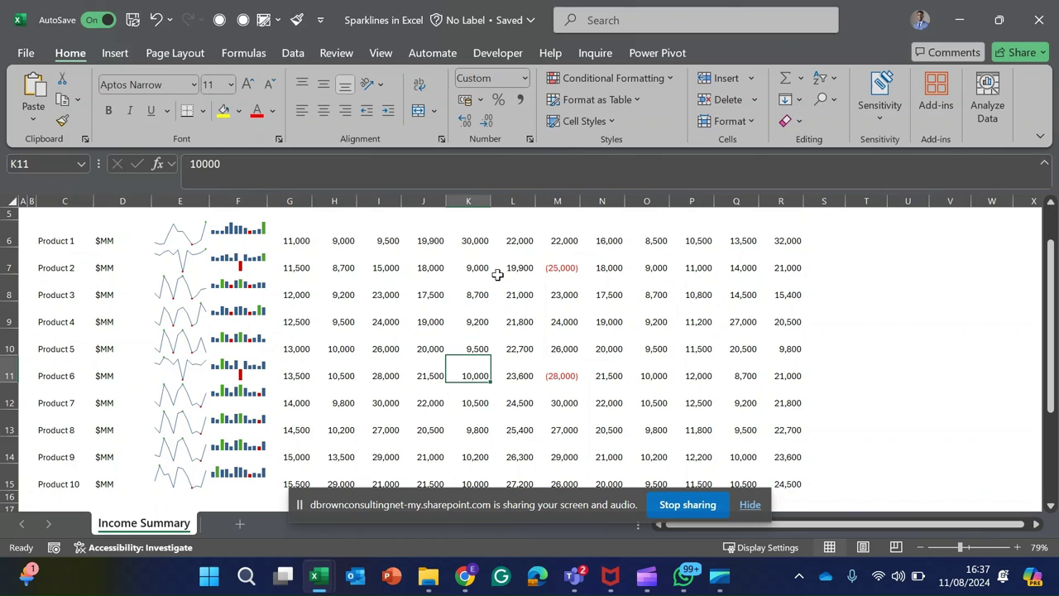
type("4")
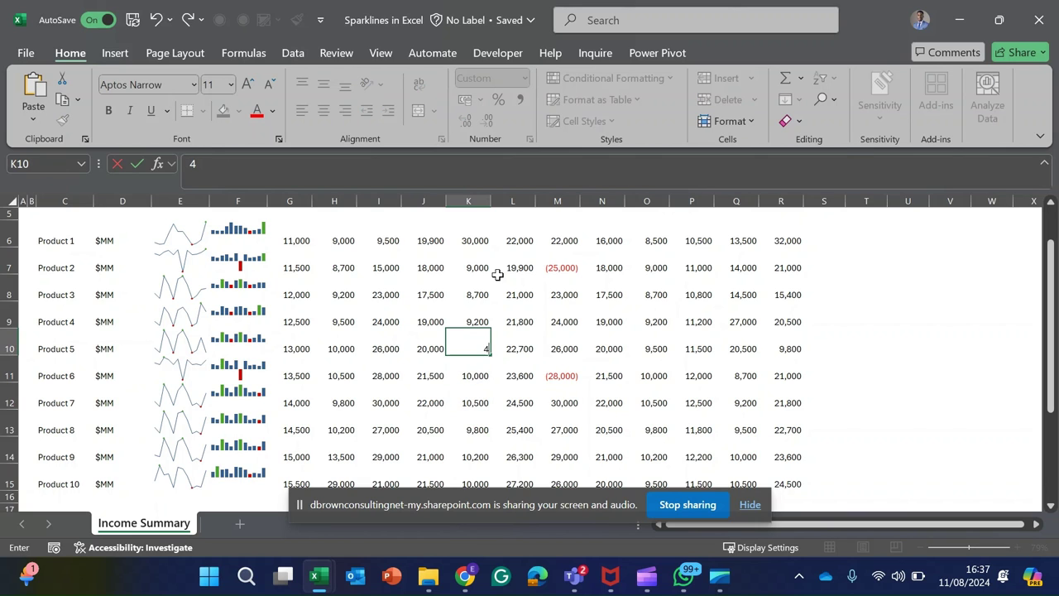
type("0")
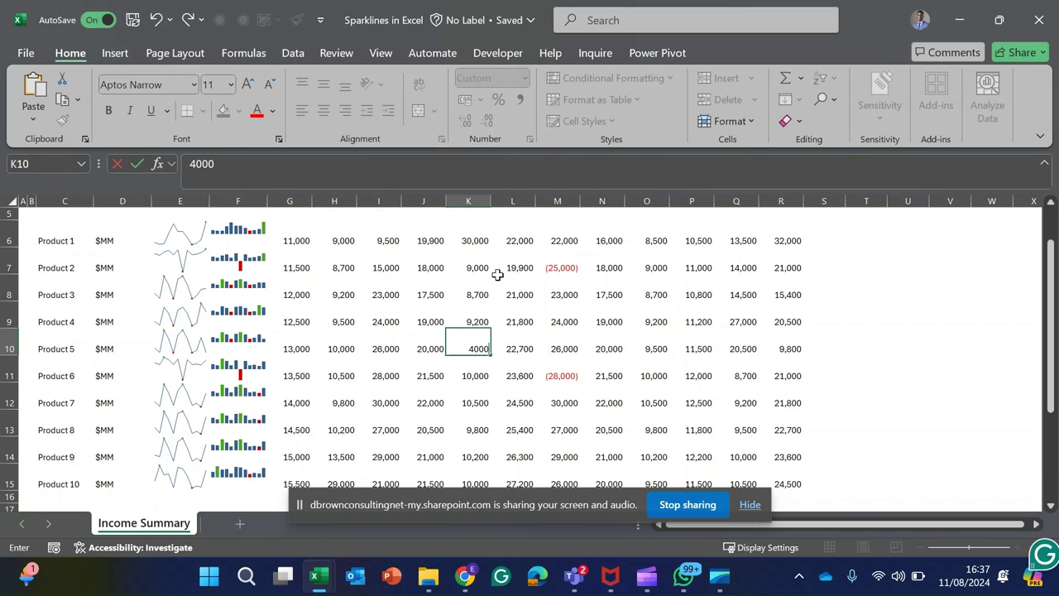
type(",000")
key("Return")
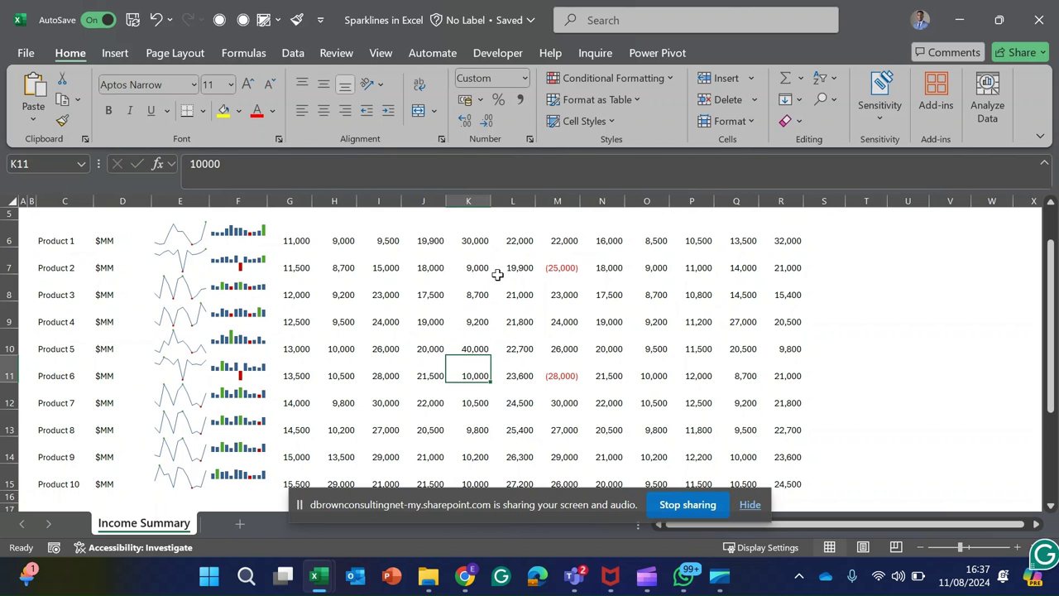
key("Up")
key("Up")
key("Up")
key("Left")
key("Left")
key("Left")
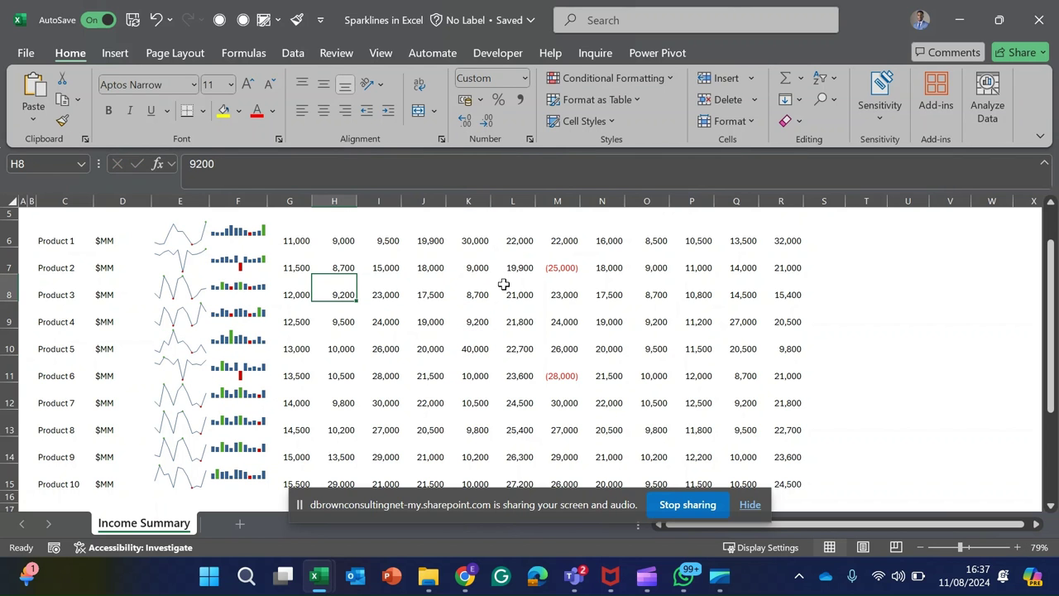
scroll(397, 357, "down", 1)
scroll(397, 358, "up", 3)
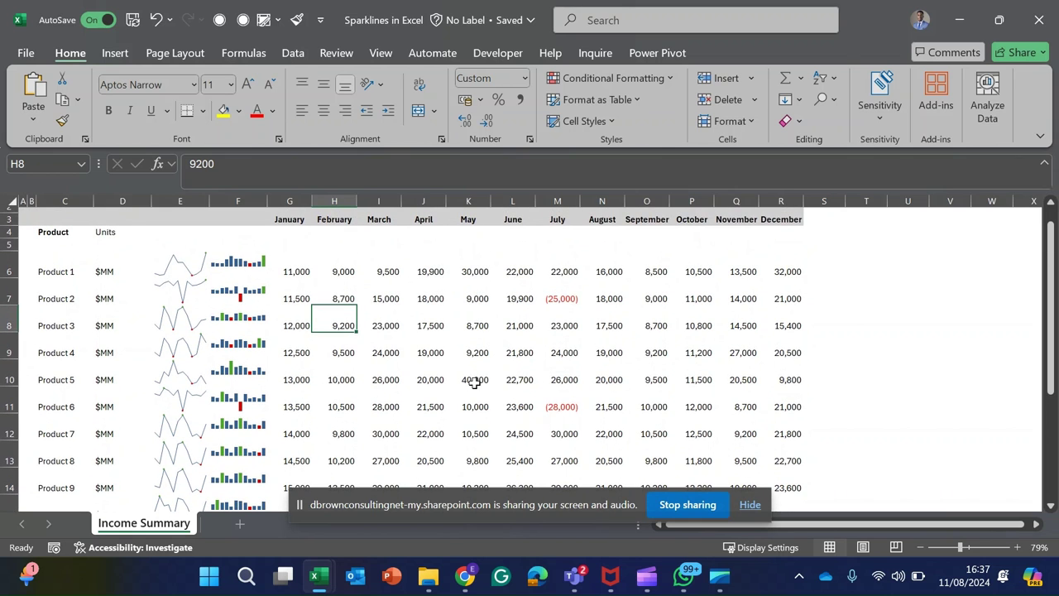
left_click(469, 380)
type("30")
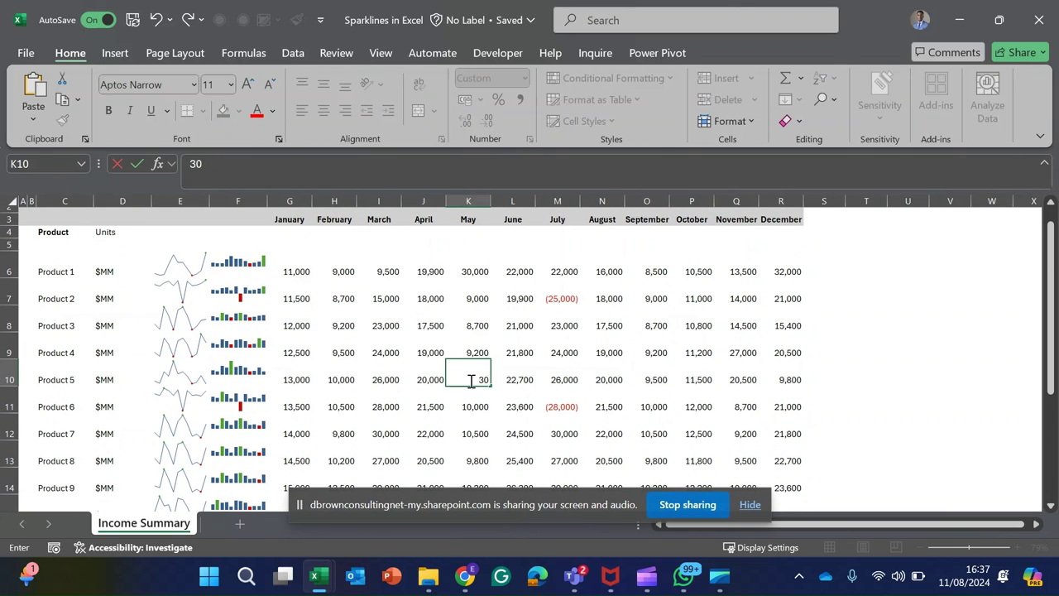